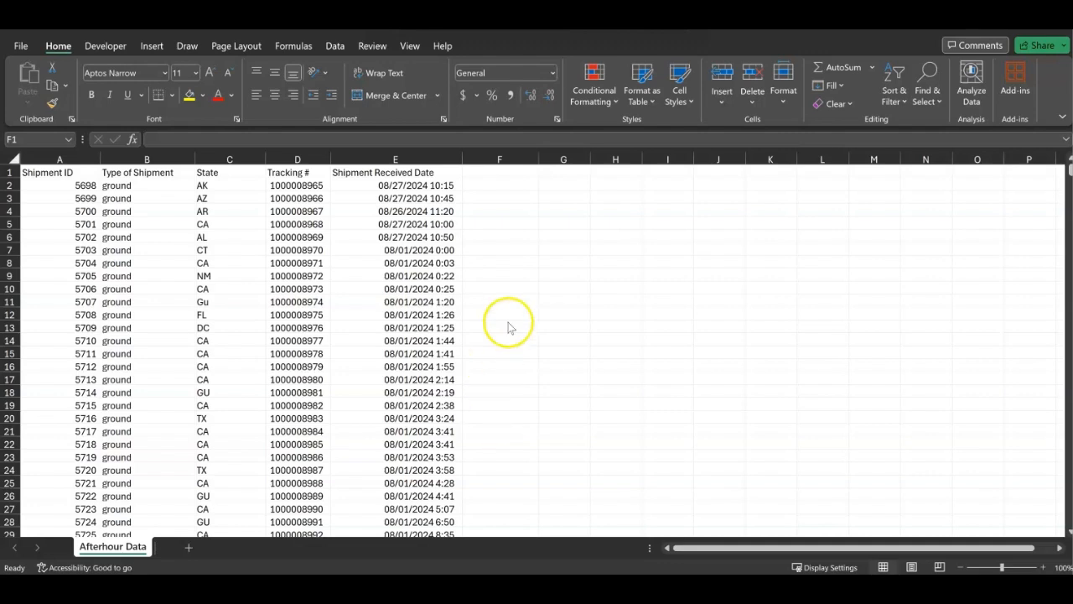
# Step: Add the column header After Hours "Y" in cell F1
pyautogui.click(481, 173)
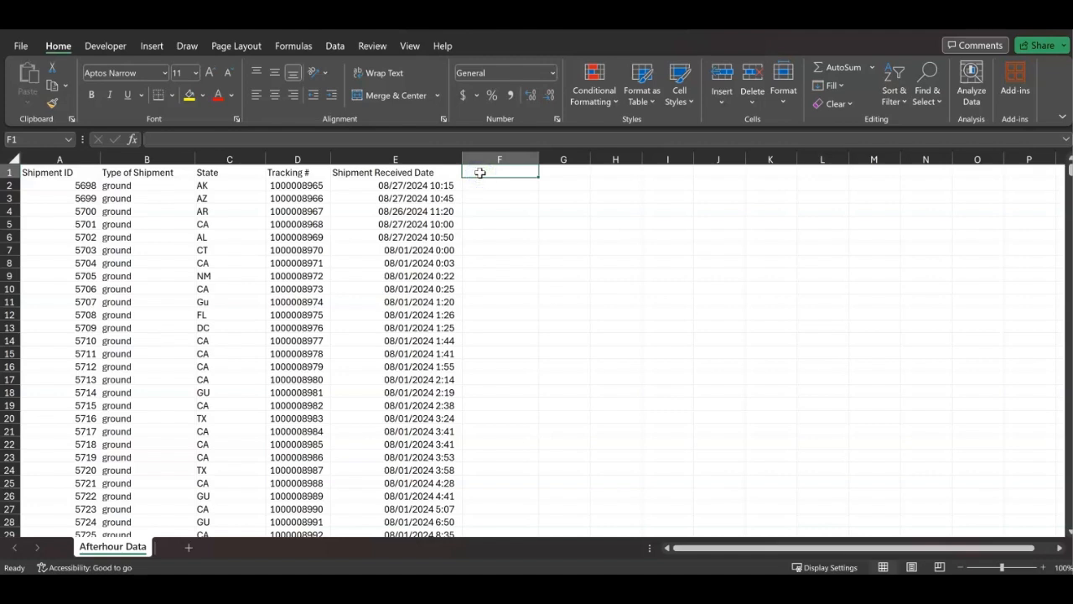
pyautogui.write('After Ho')
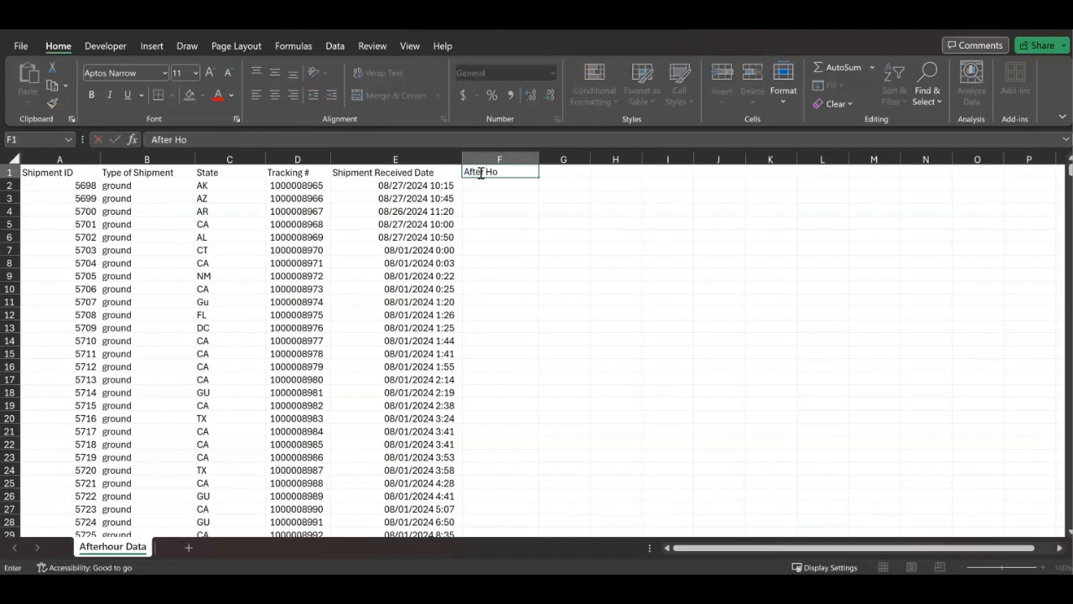
pyautogui.write('urs "Y"')
# Step: Enter =IF(OR(WEEKDAY(E2)="Y",WEEKDAY(E2)=7),"Y",IF(OR(MOD(E2,1)<8/24,MOD(E2,1)>17/24),"Y","")) in cell F2
pyautogui.click(493, 186)
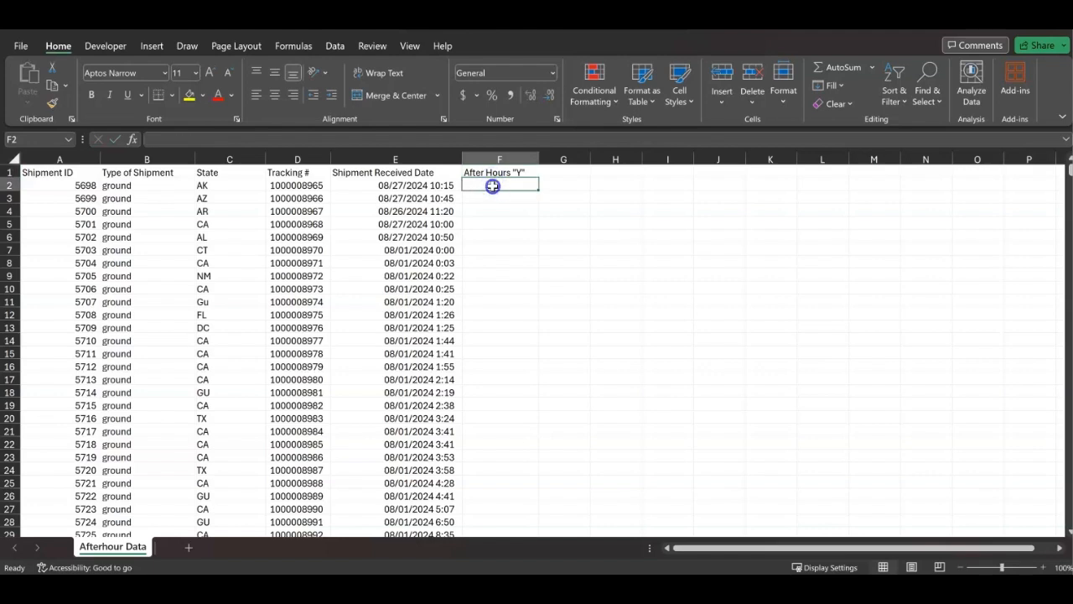
pyautogui.doubleClick(493, 186)
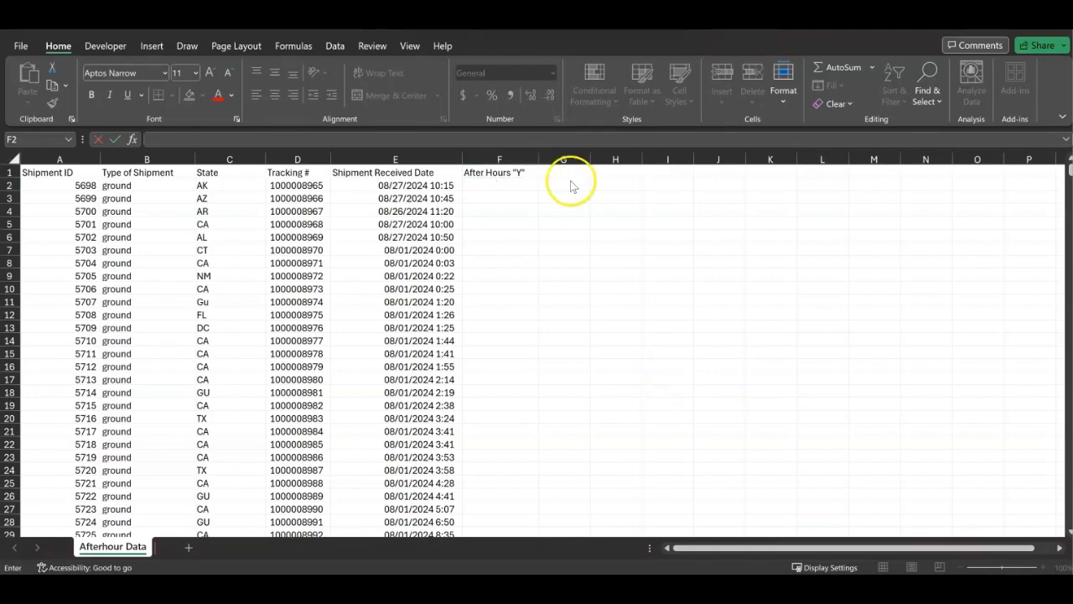
pyautogui.click(495, 192)
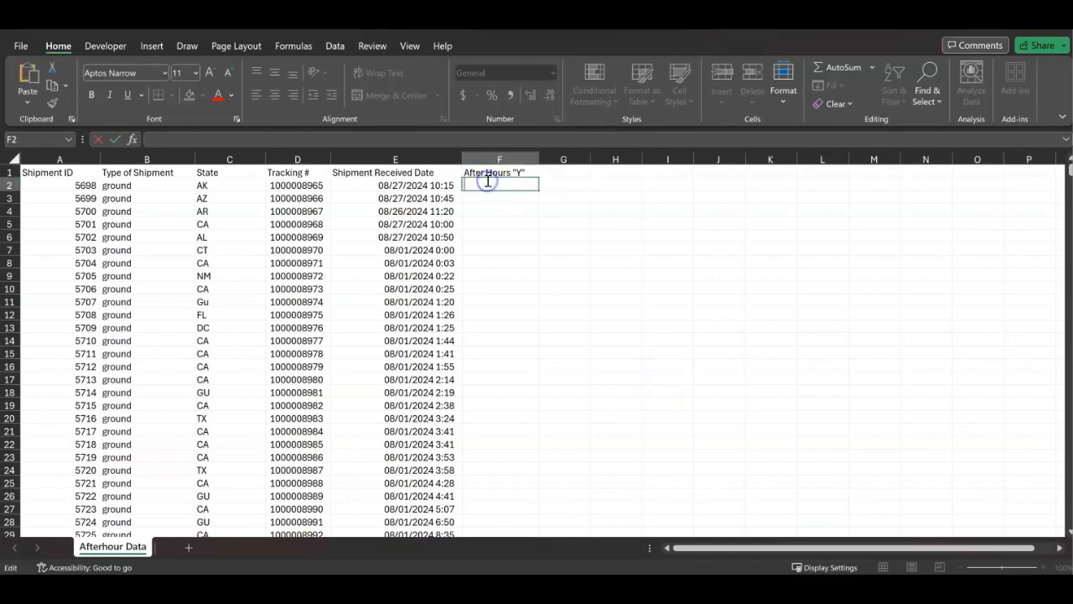
pyautogui.write('=IF(OR(WEEKDAY(E2)="Y",WEEKDAY(E2)=7),"Y",IF(OR(MOD(E2,1)<8/24,MOD(E2,1)>17/24),"Y",""))')
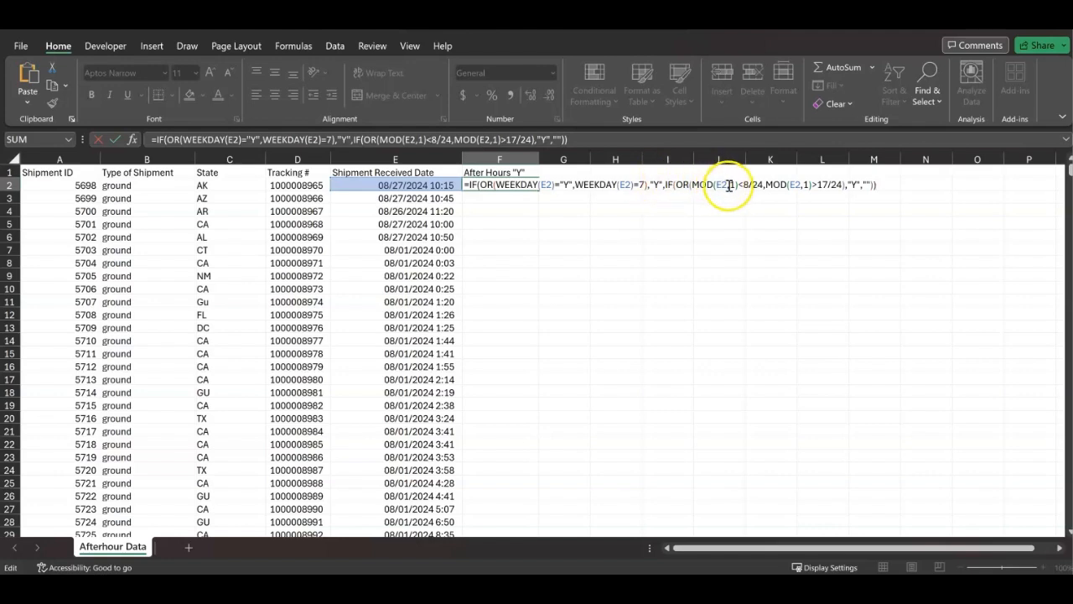
pyautogui.click(749, 185)
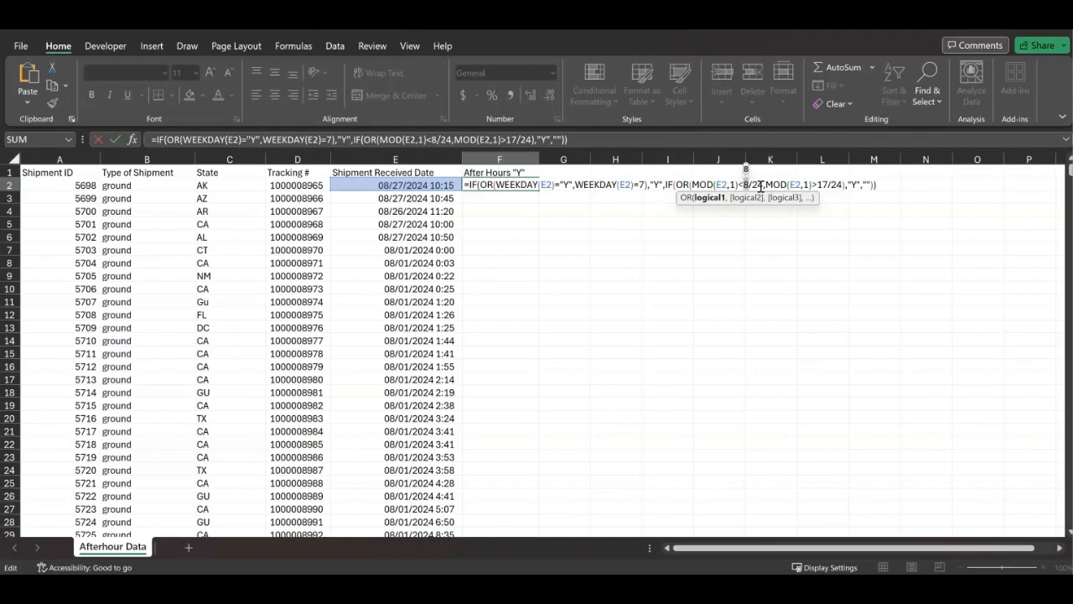
pyautogui.click(816, 184)
pyautogui.moveTo(817, 183); pyautogui.dragTo(830, 183)
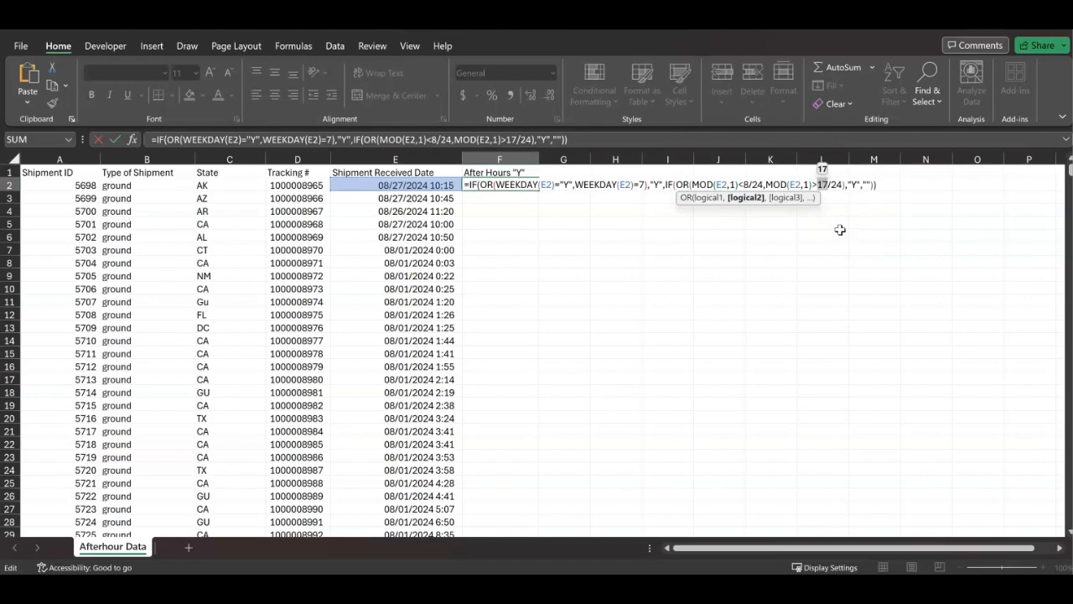
pyautogui.click(846, 184)
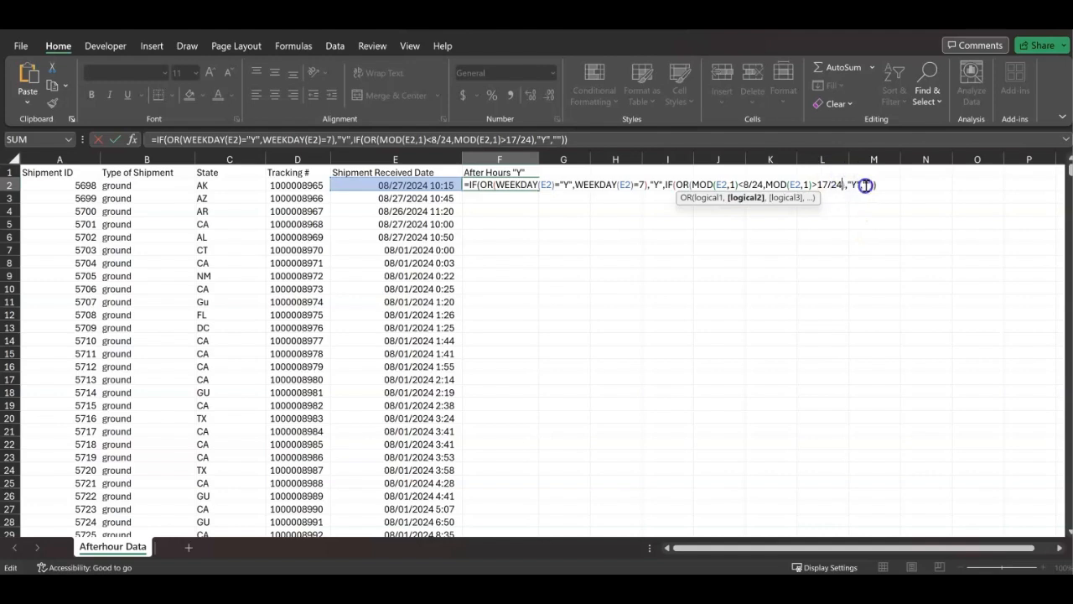
pyautogui.click(865, 184)
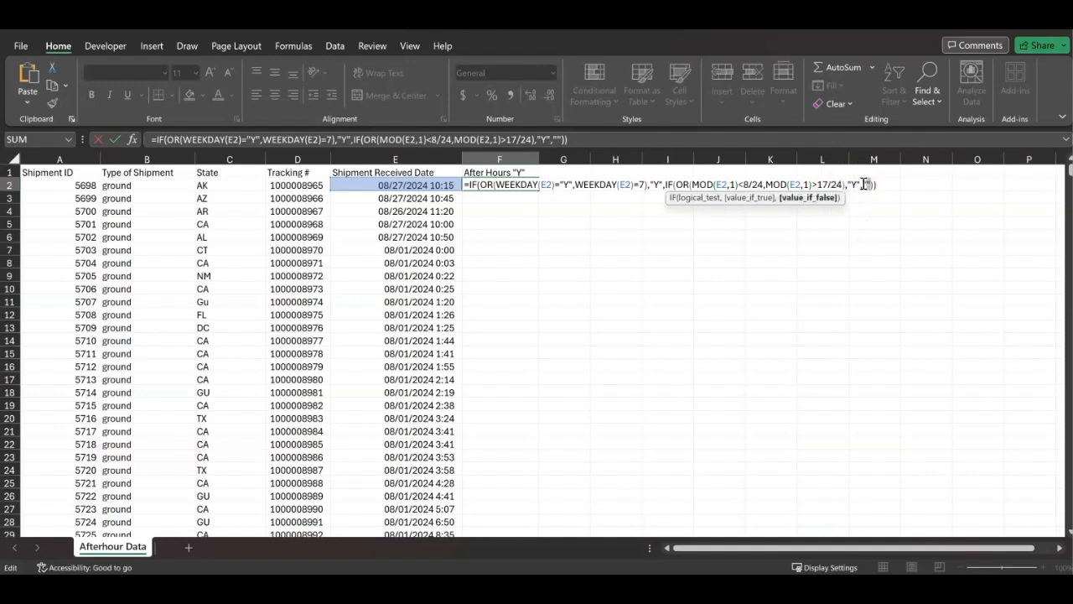
pyautogui.moveTo(863, 185); pyautogui.dragTo(871, 185)
pyautogui.click(877, 185)
pyautogui.press('Return')
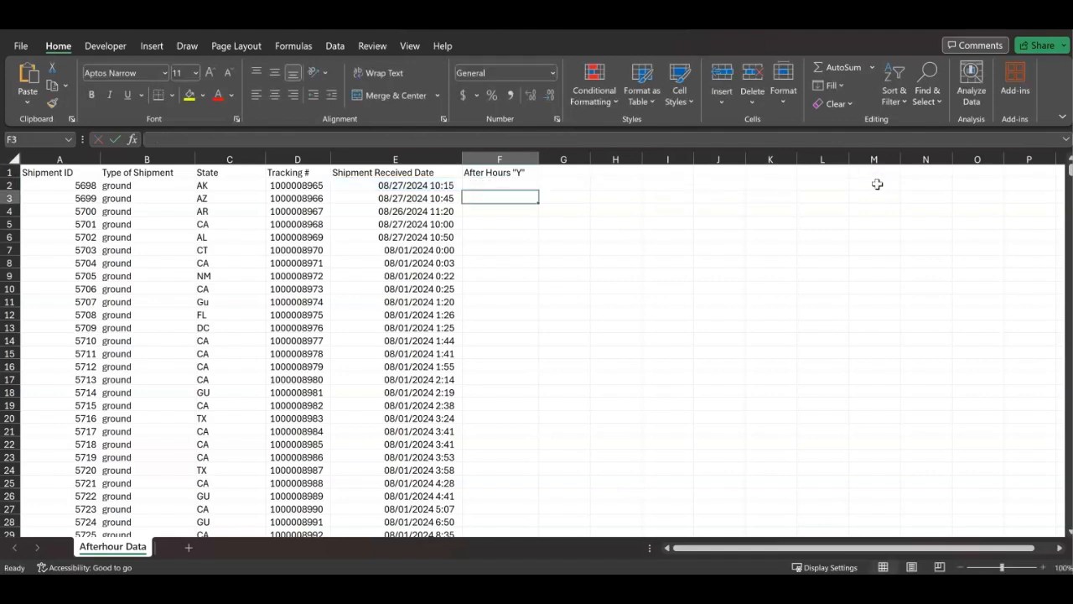
# Step: Fill the formula in F2 down the After Hours column through all data rows
pyautogui.click(532, 183)
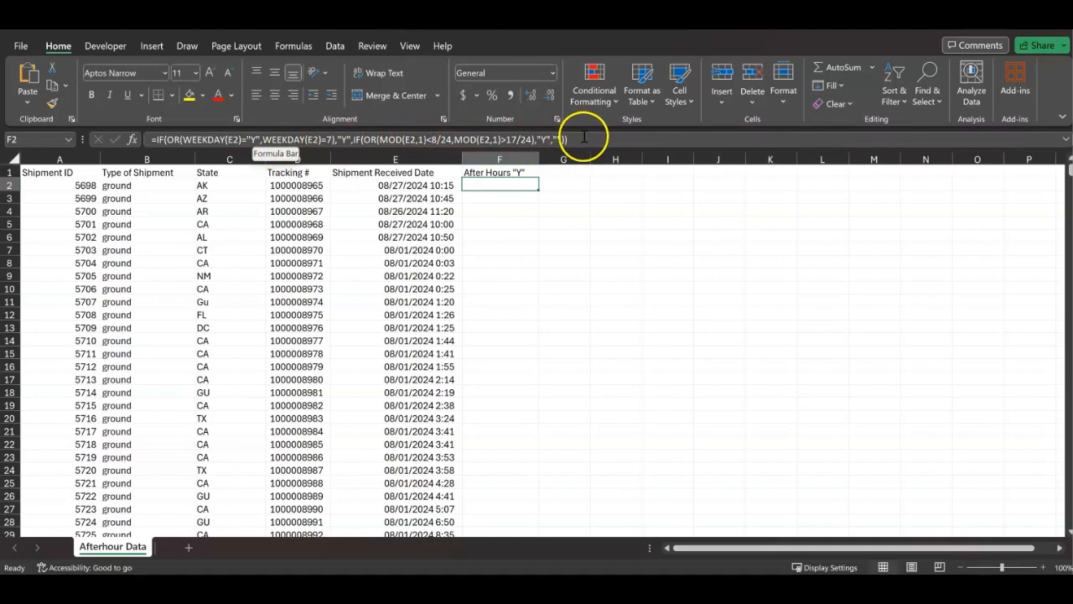
pyautogui.doubleClick(540, 192)
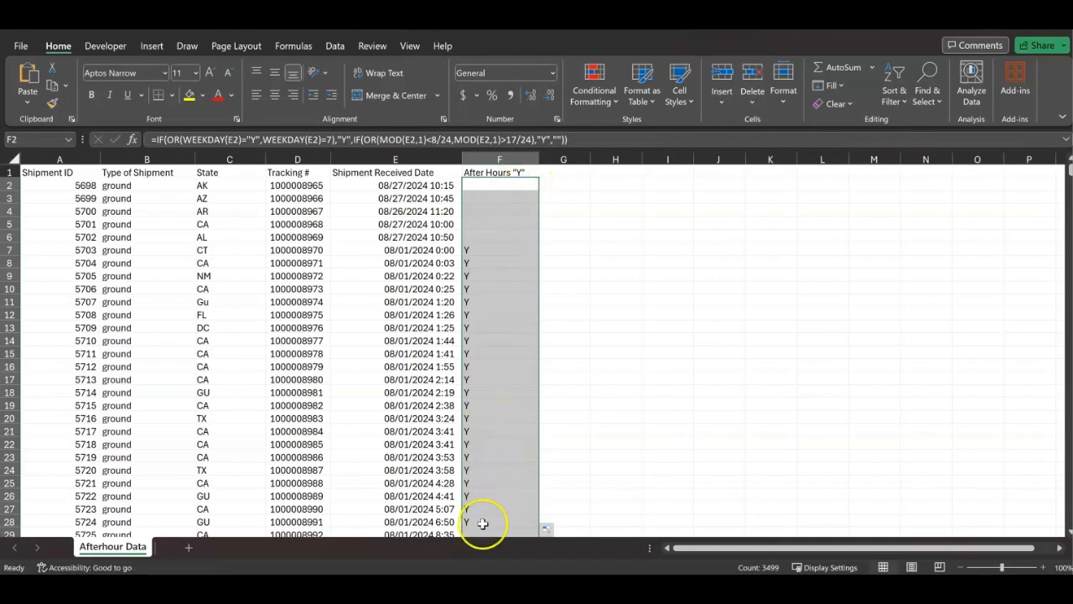
pyautogui.click(498, 211)
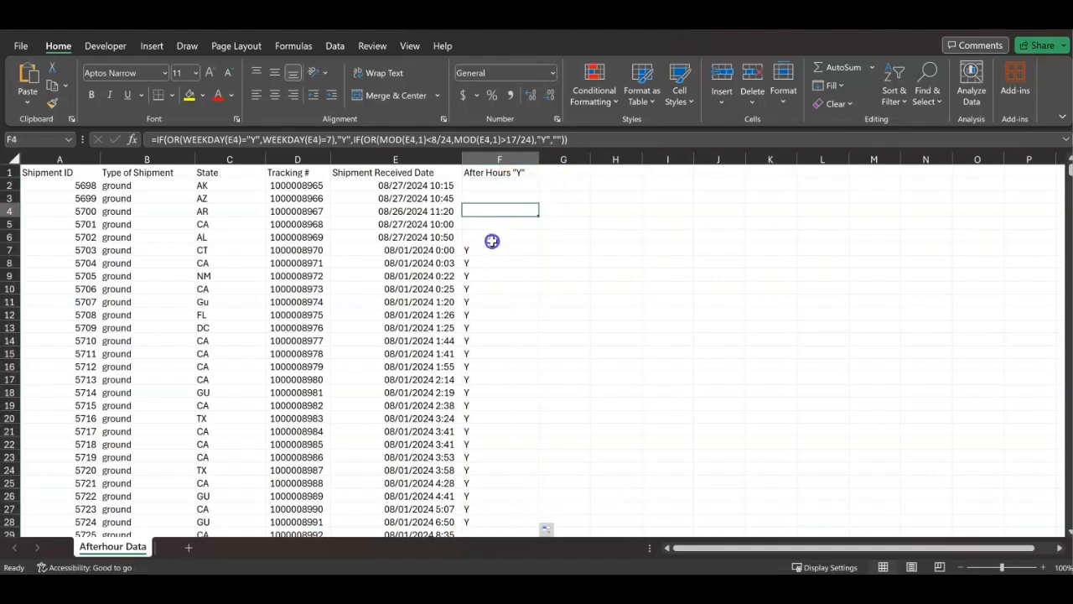
pyautogui.click(492, 238)
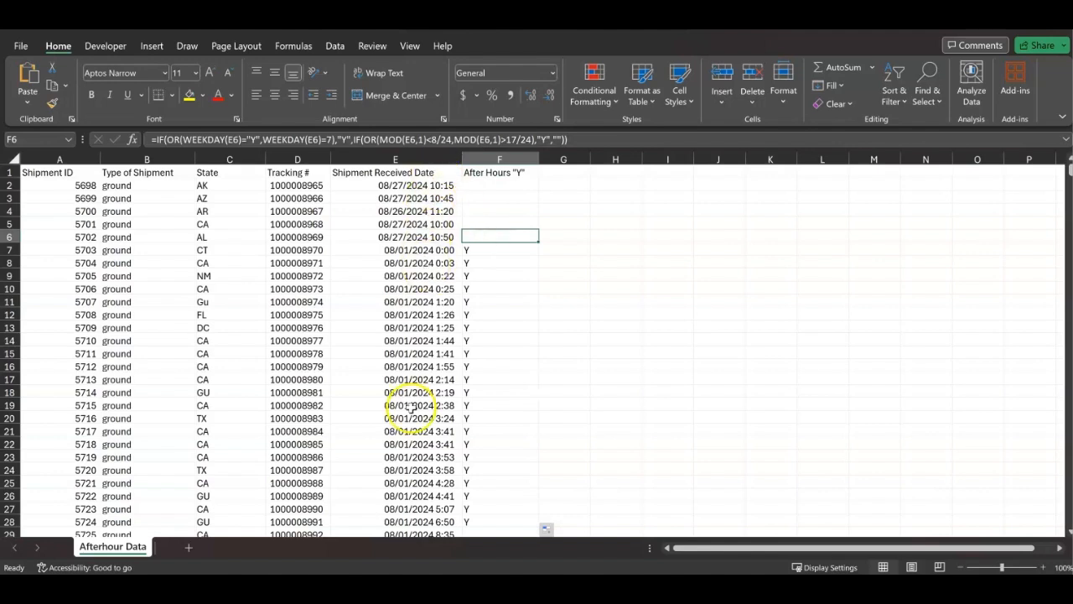
# Step: Compare the Shipment Received Date times with the After Hours flags for the morning shipments of 08/01/2024, including rows 7, 28 and 29
pyautogui.click(417, 149)
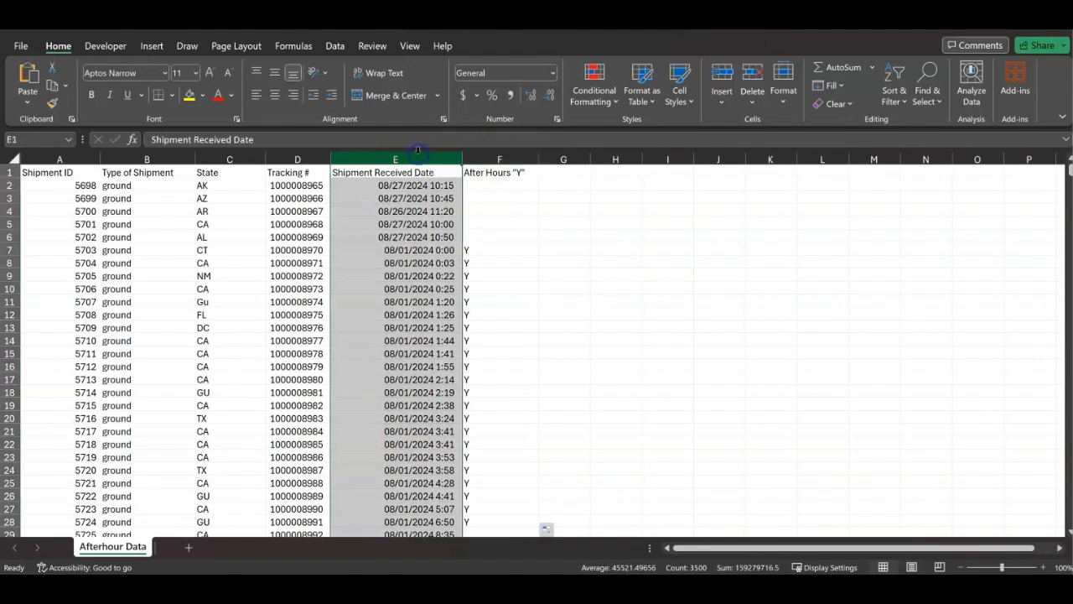
pyautogui.click(473, 153)
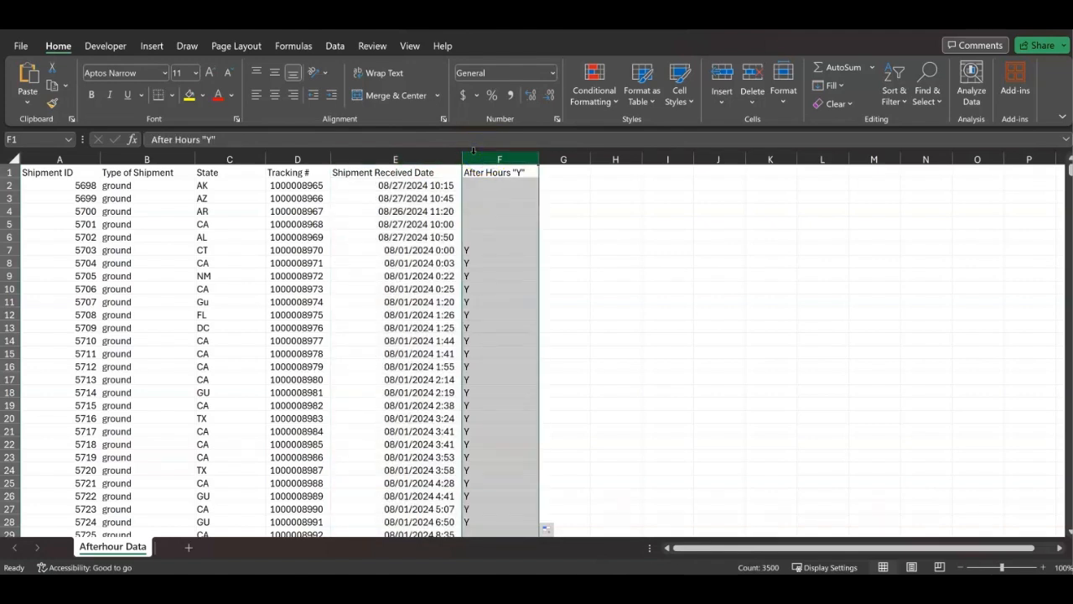
pyautogui.click(425, 250)
pyautogui.click(476, 250)
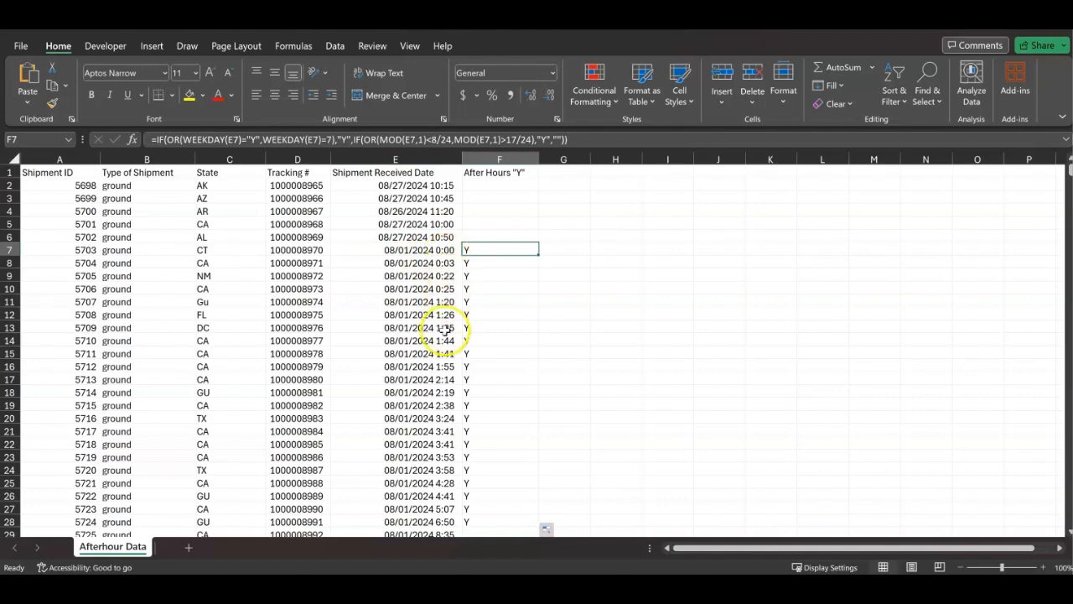
pyautogui.click(451, 521)
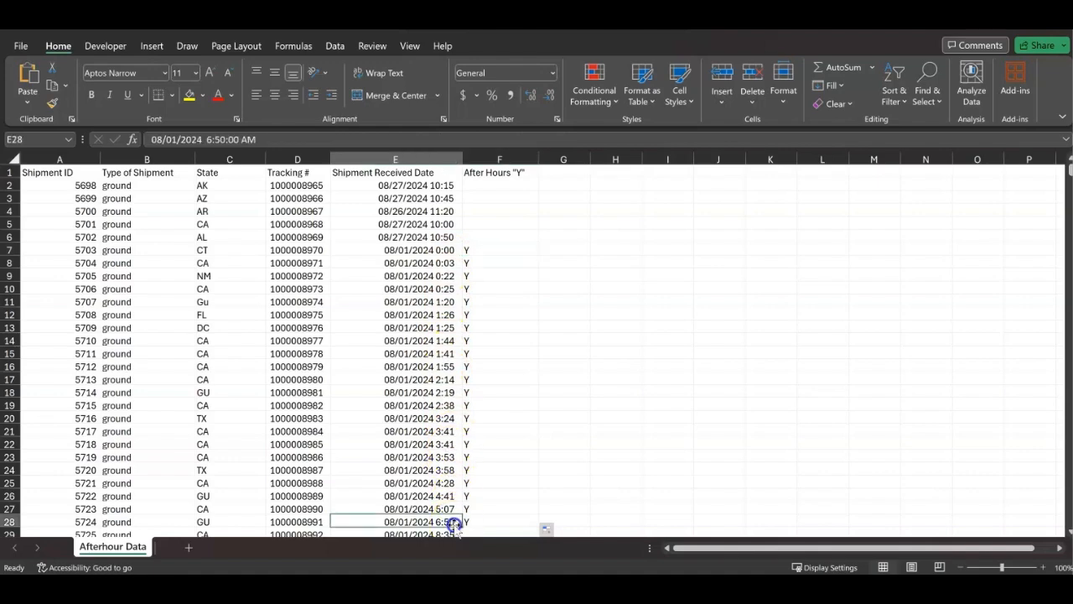
pyautogui.scroll(-1, 455, 526)
pyautogui.scroll(-2, 455, 526)
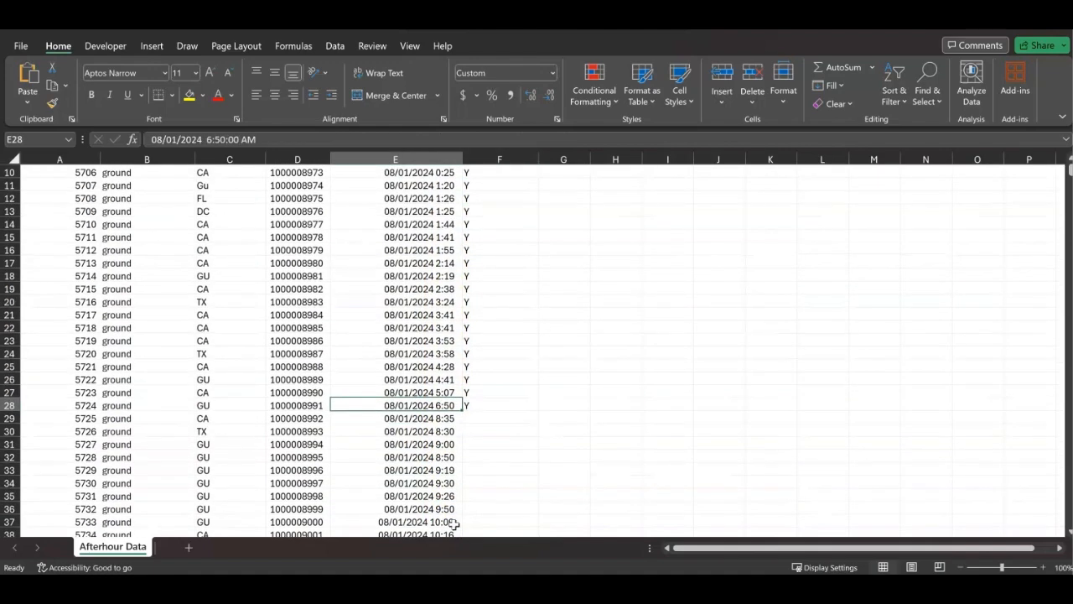
pyautogui.click(442, 417)
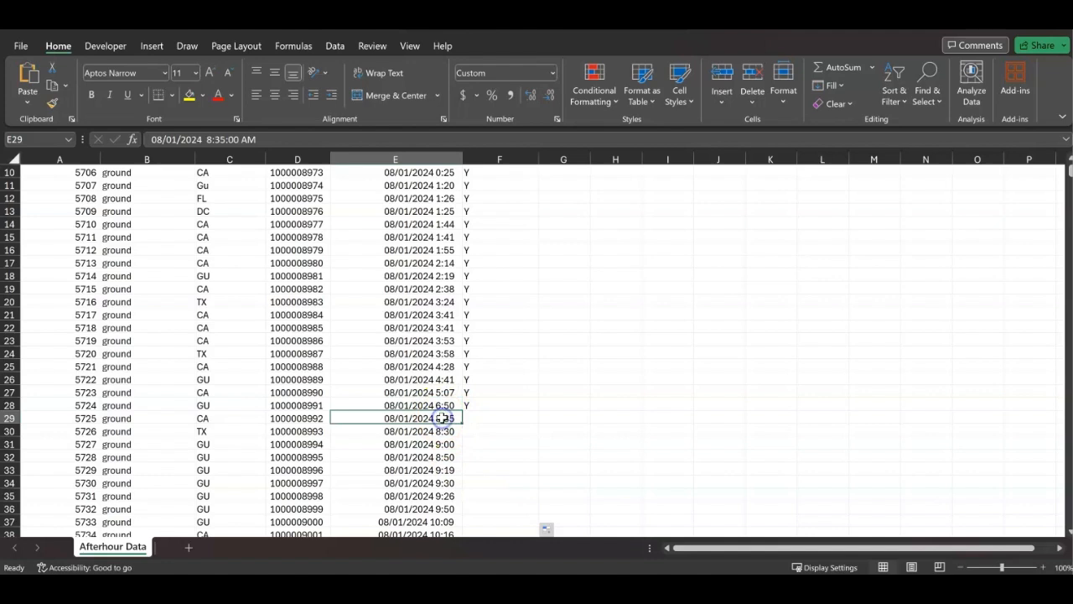
pyautogui.click(486, 417)
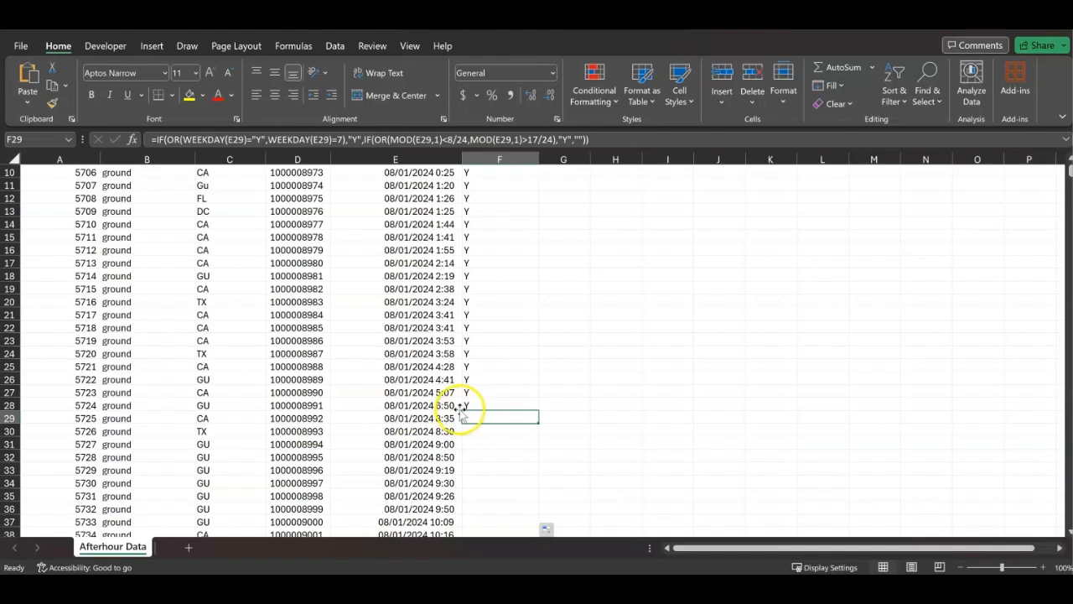
# Step: Switch to the browser's 2024 calendar to check the weekday of the 08/01/2024 shipments
pyautogui.click(453, 405)
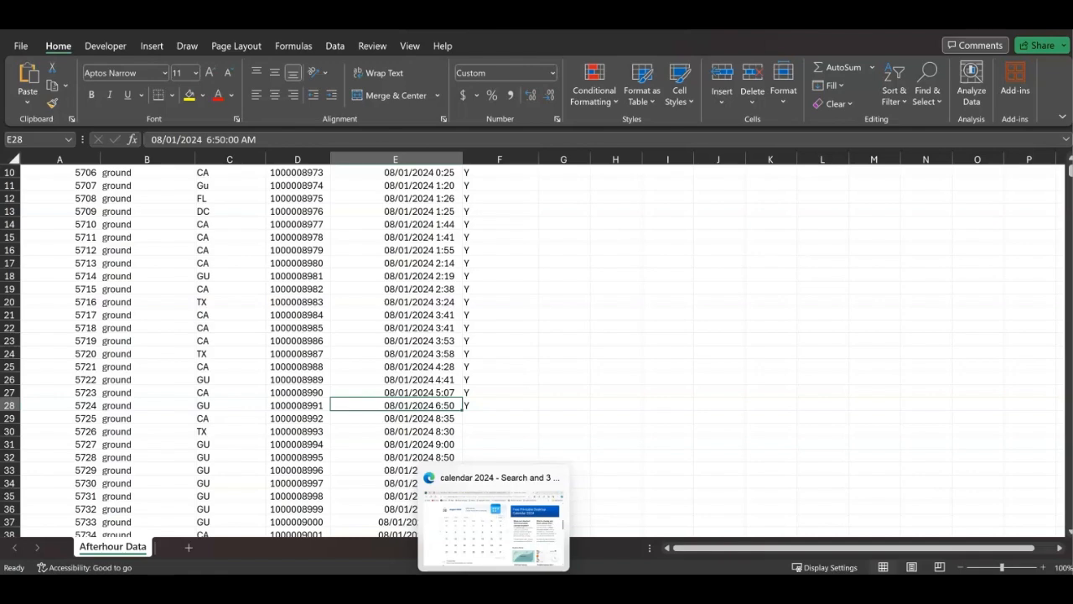
pyautogui.click(482, 524)
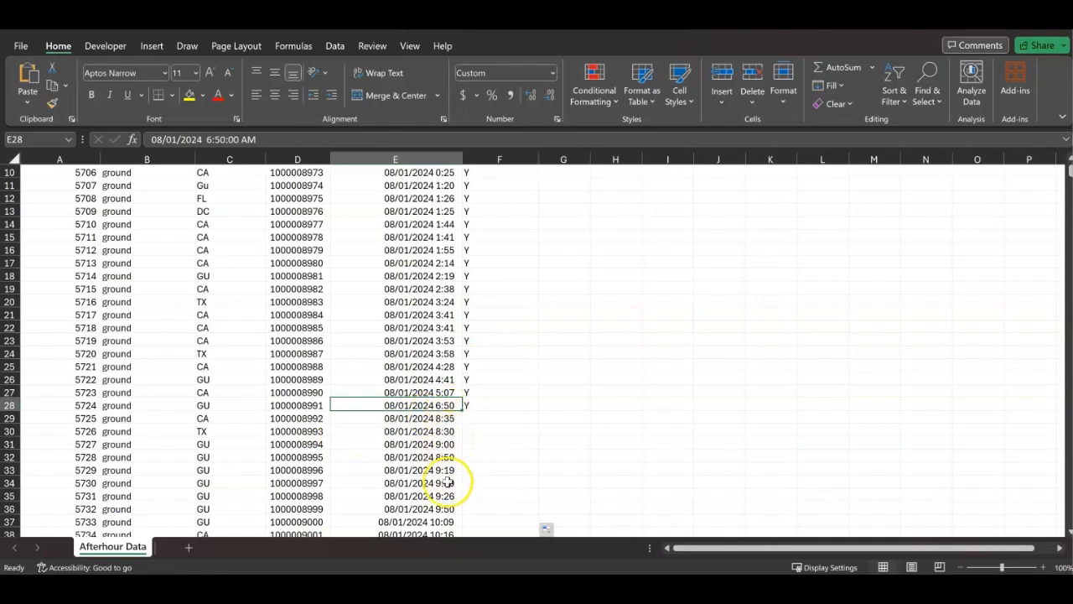
# Step: Check the After Hours flags for the 08/01/2024 afternoon and evening shipments, inspecting the received time and formula in row 92
pyautogui.scroll(-3, 446, 484)
pyautogui.scroll(-11, 448, 486)
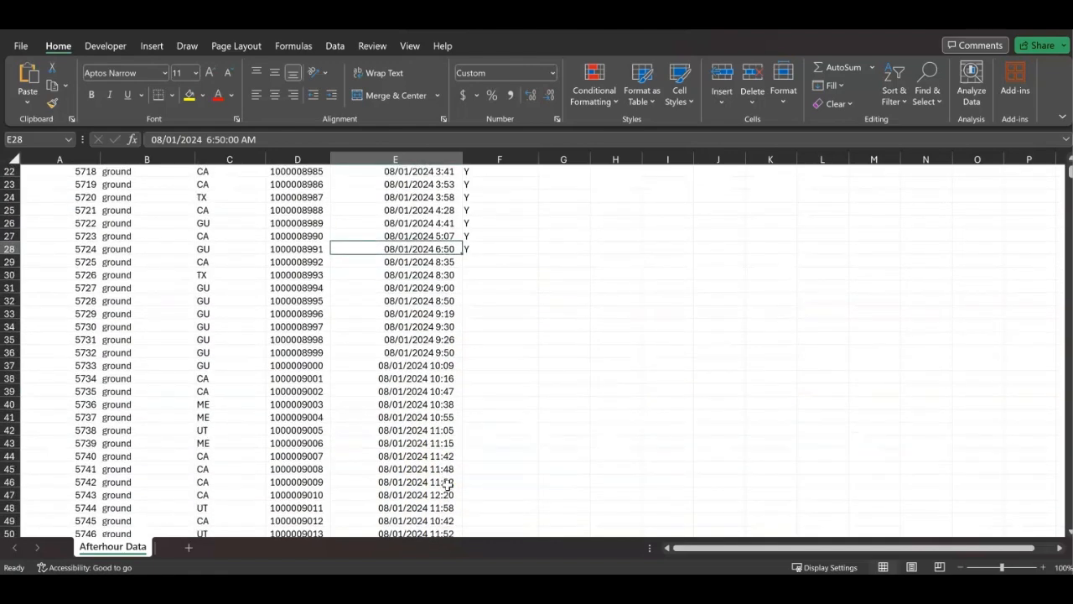
pyautogui.scroll(-7, 449, 487)
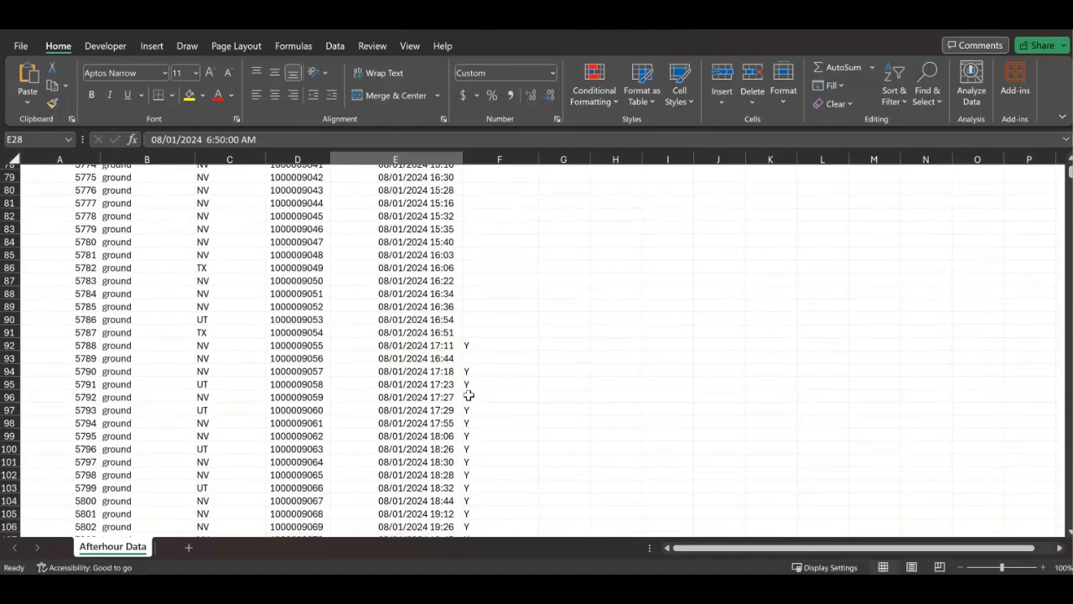
pyautogui.scroll(-1, 468, 394)
pyautogui.click(460, 317)
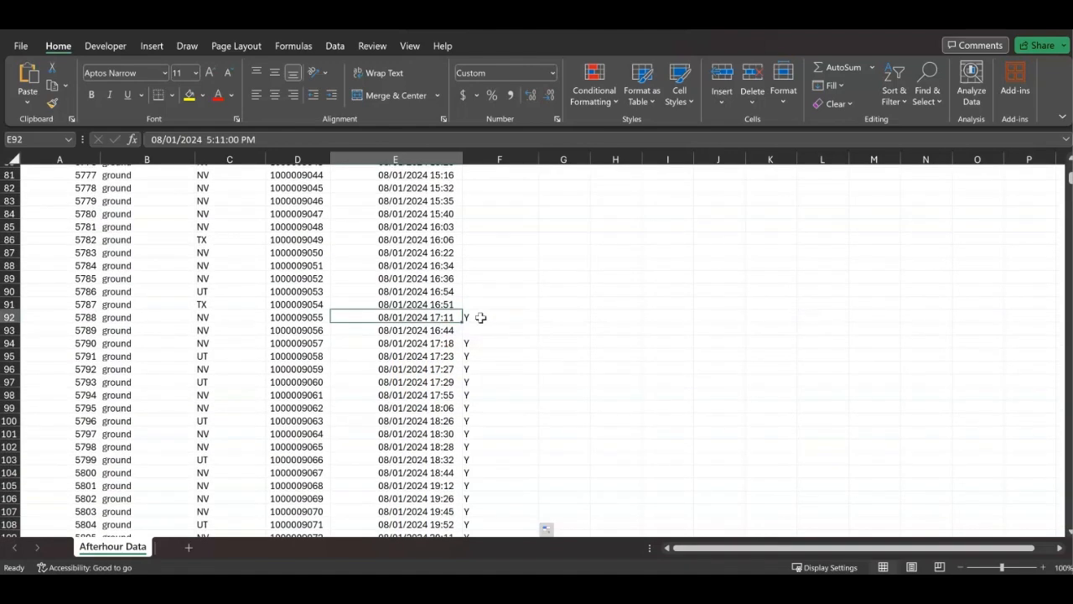
pyautogui.click(472, 317)
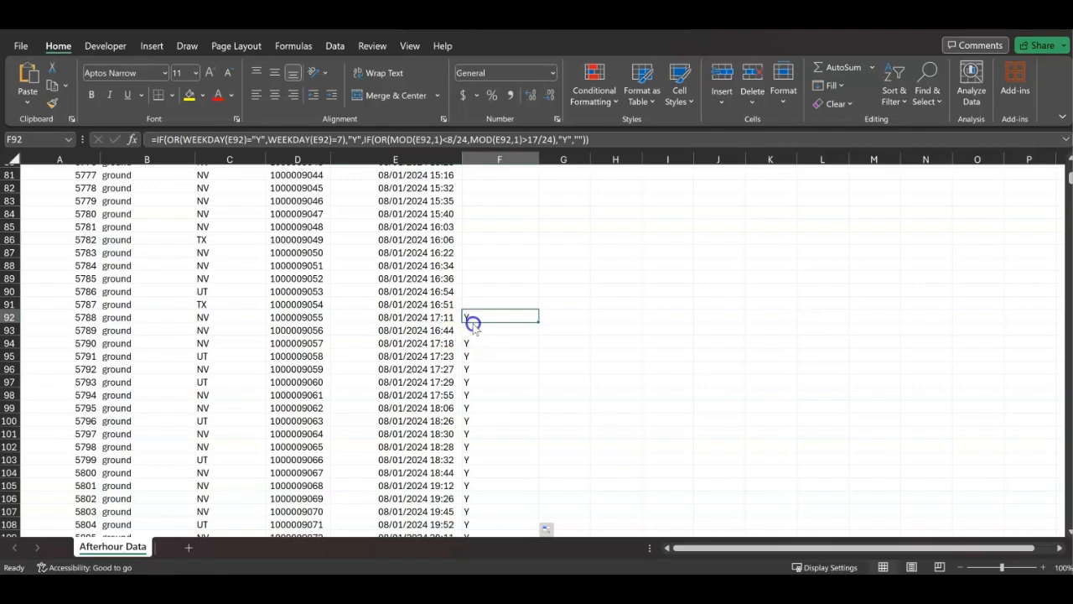
# Step: Examine the After Hours flags for the shipments received throughout 08/03/2024
pyautogui.scroll(-7, 500, 406)
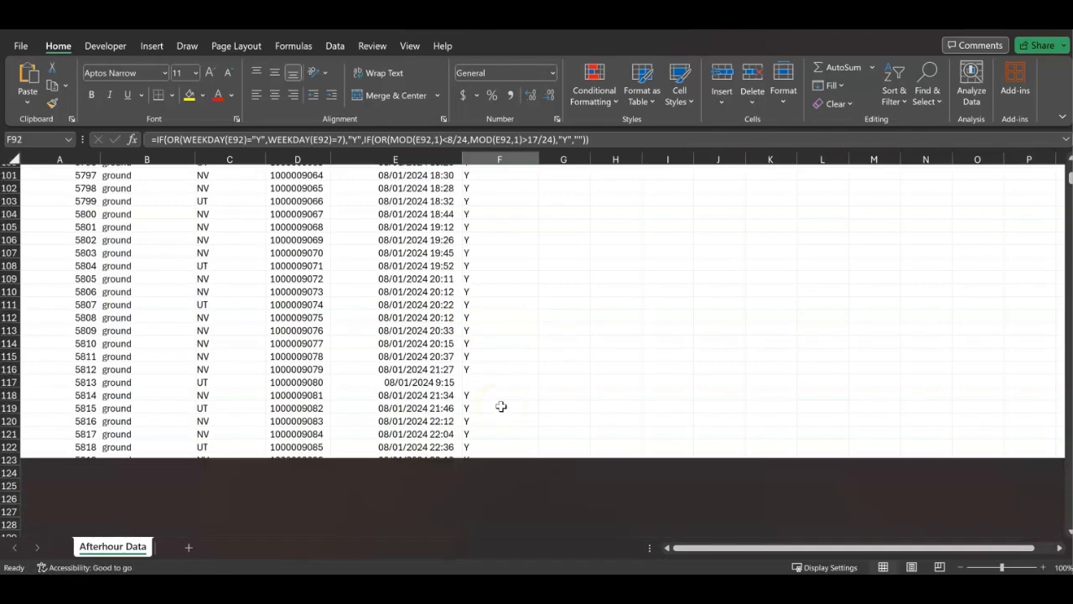
pyautogui.scroll(-4, 500, 405)
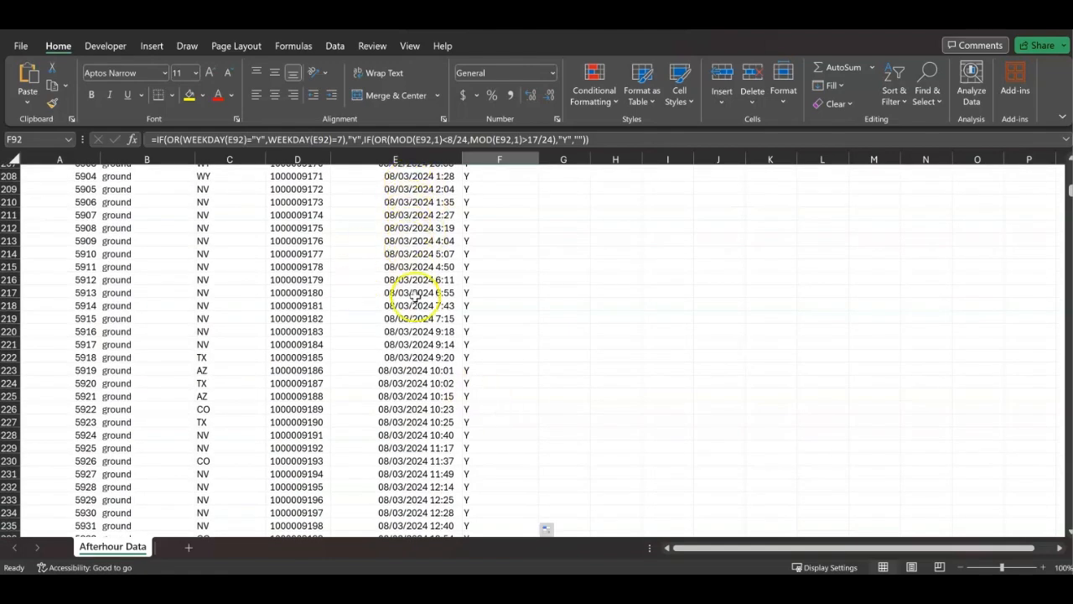
pyautogui.scroll(-4, 427, 410)
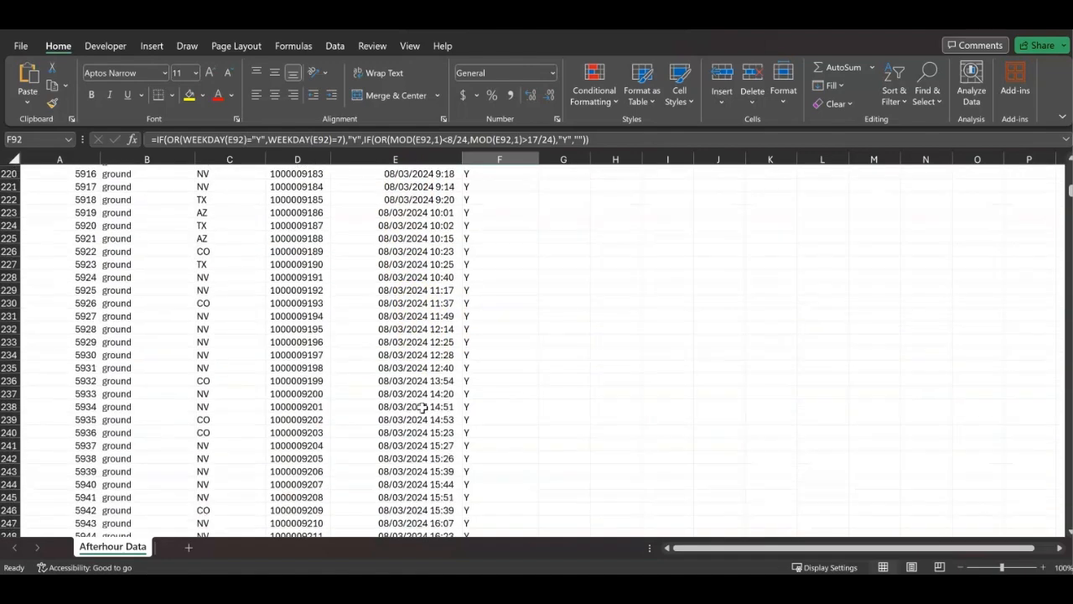
pyautogui.scroll(-7, 423, 407)
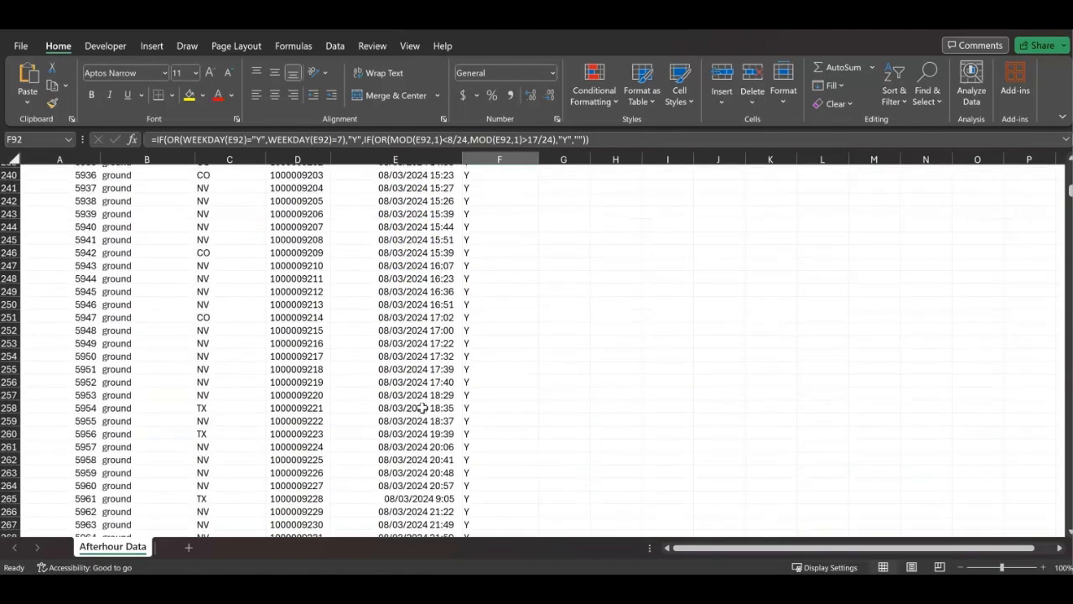
pyautogui.scroll(-3, 423, 408)
pyautogui.scroll(3, 422, 408)
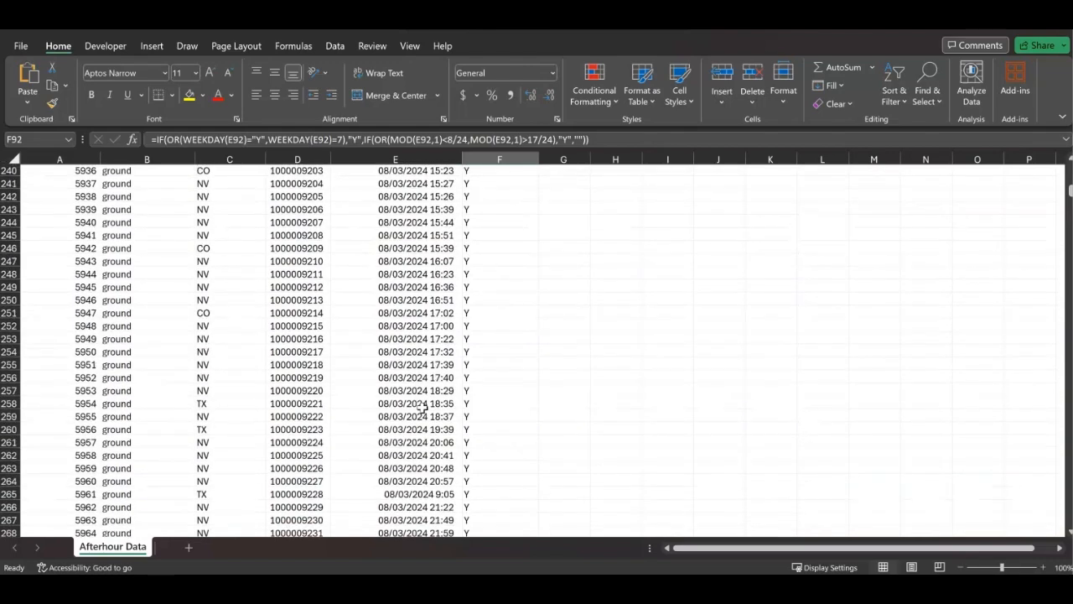
pyautogui.scroll(1, 424, 408)
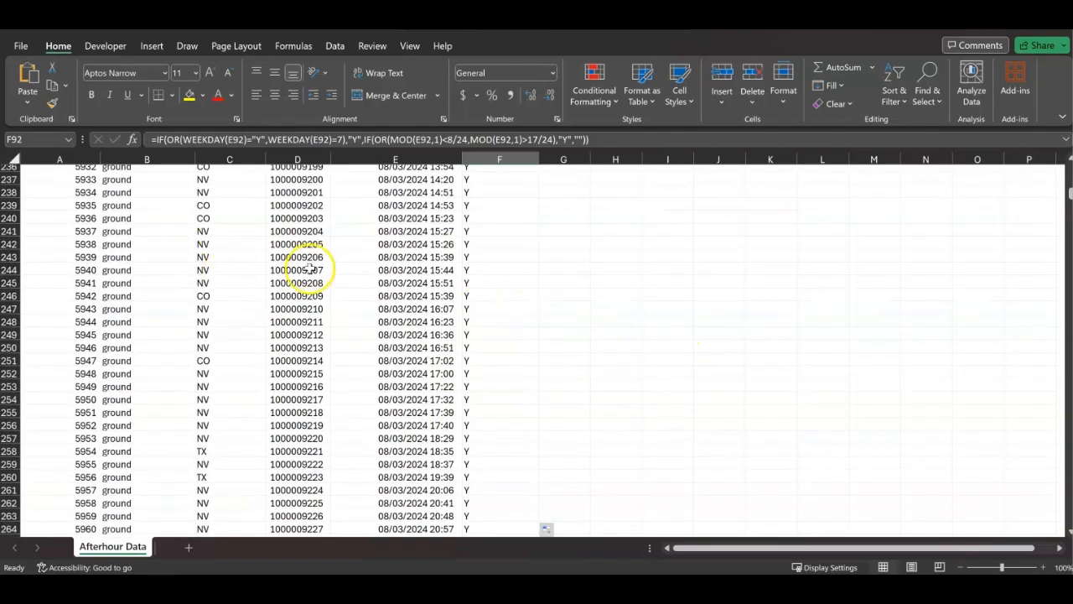
pyautogui.click(104, 270)
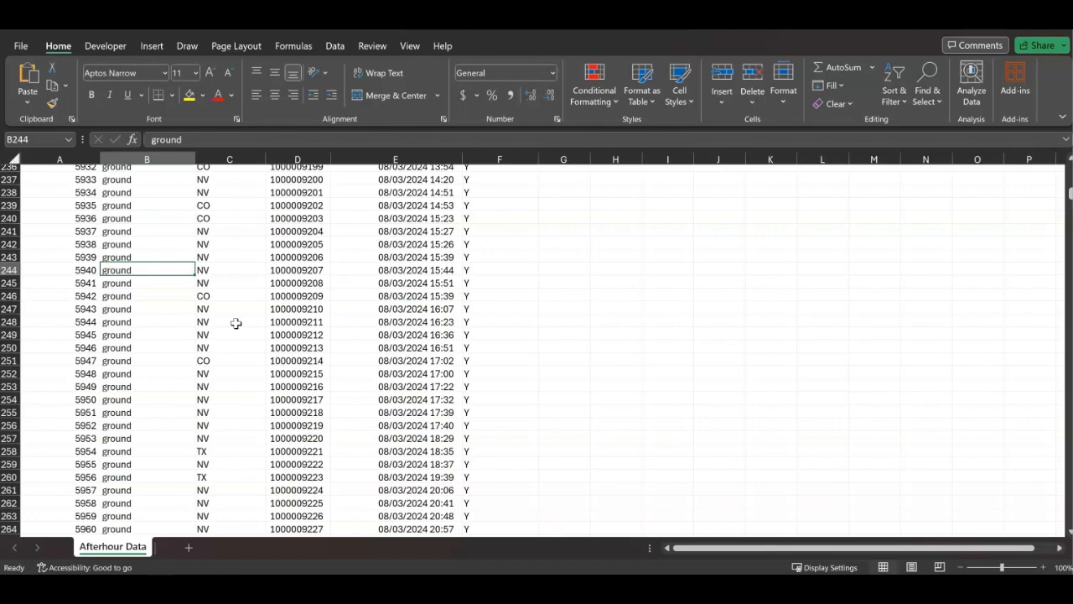
# Step: Insert a PivotTable on a new worksheet, using the entire Afterhour Data sheet as its source range
pyautogui.hotkey('ctrl', 'Home')
pyautogui.click(348, 304)
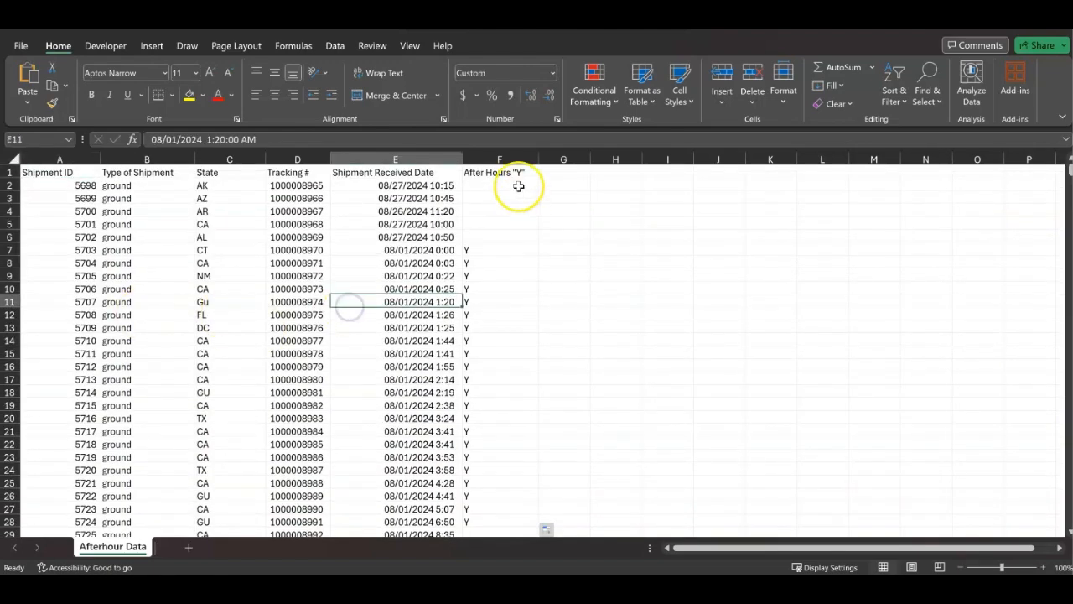
pyautogui.click(84, 198)
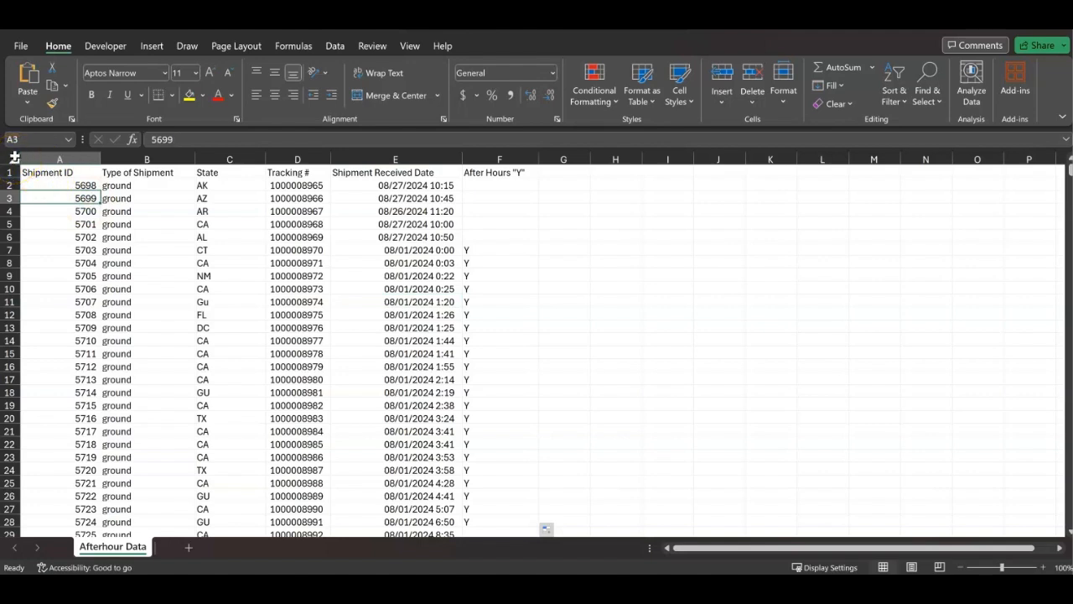
pyautogui.click(16, 157)
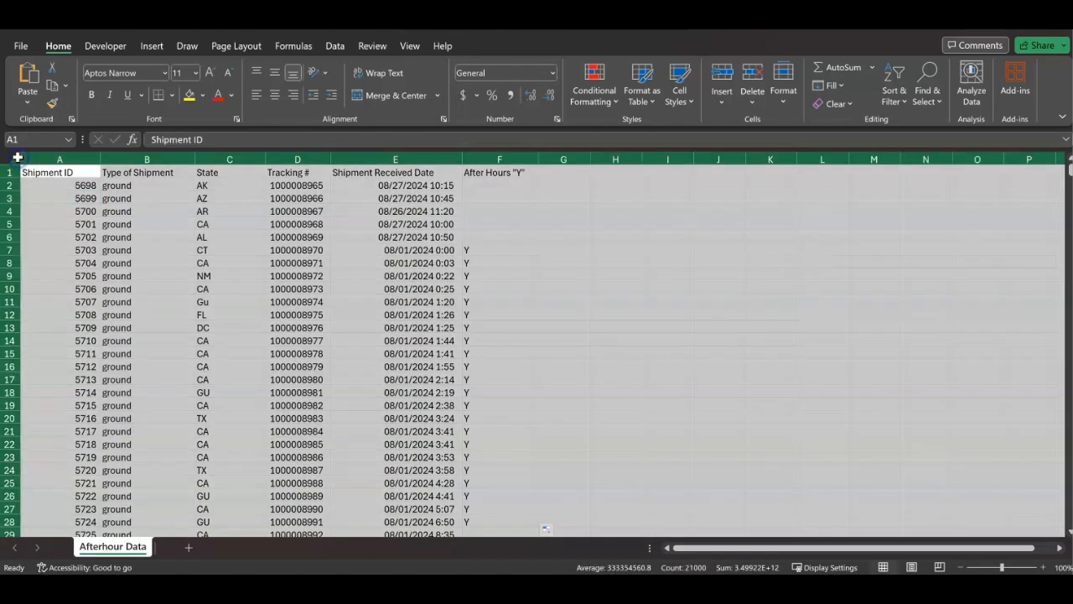
pyautogui.click(334, 45)
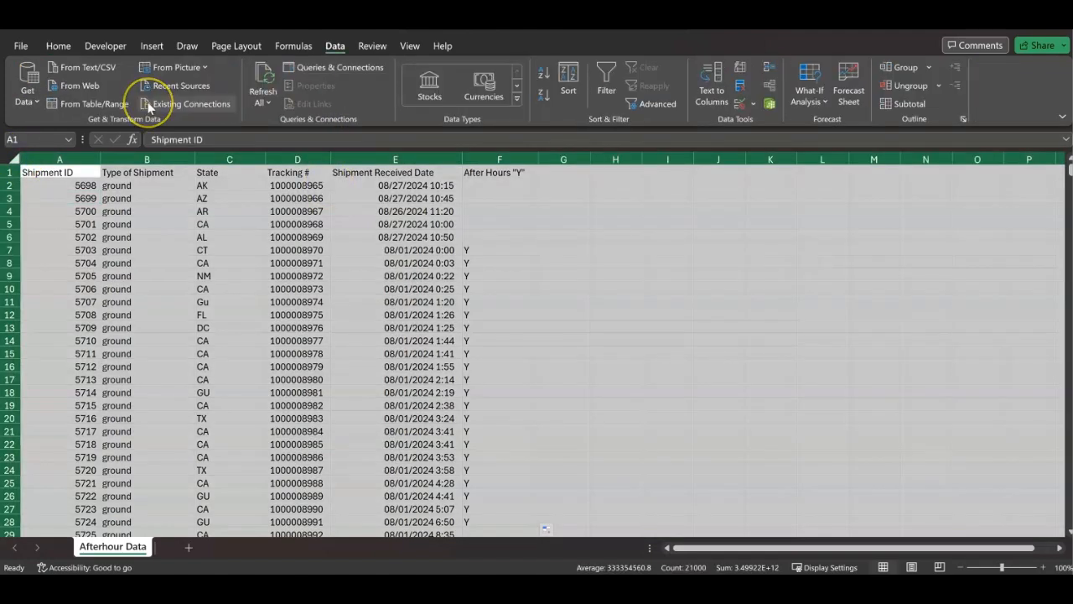
pyautogui.click(154, 48)
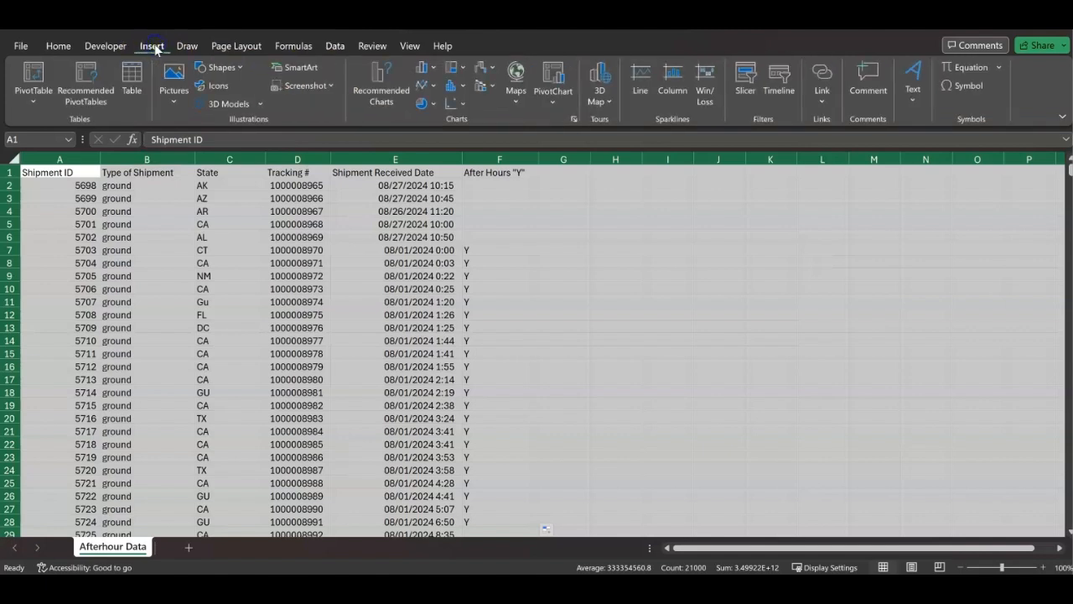
pyautogui.click(31, 84)
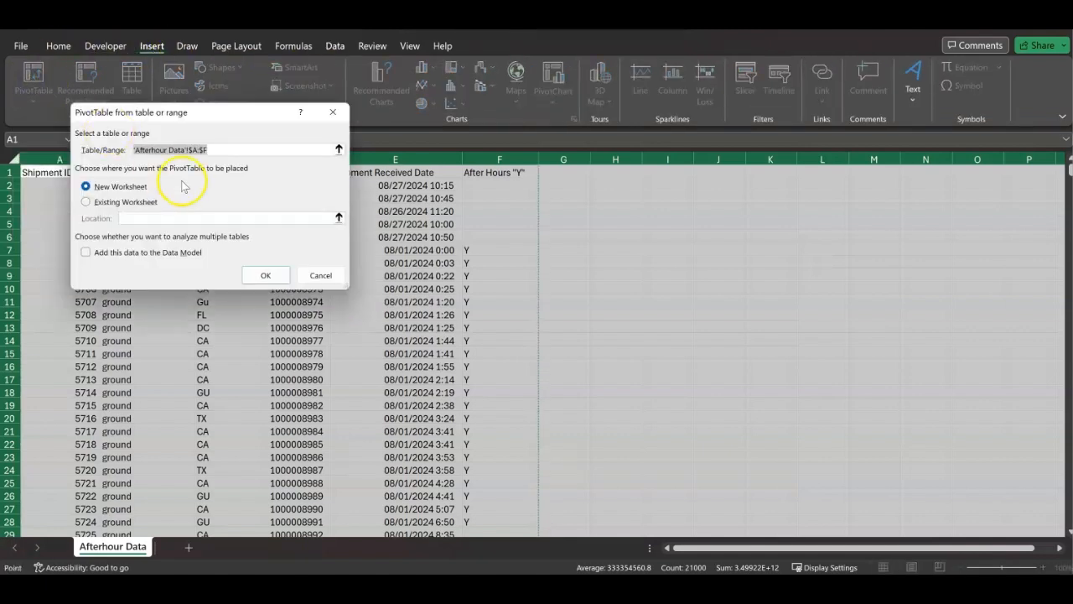
pyautogui.click(265, 275)
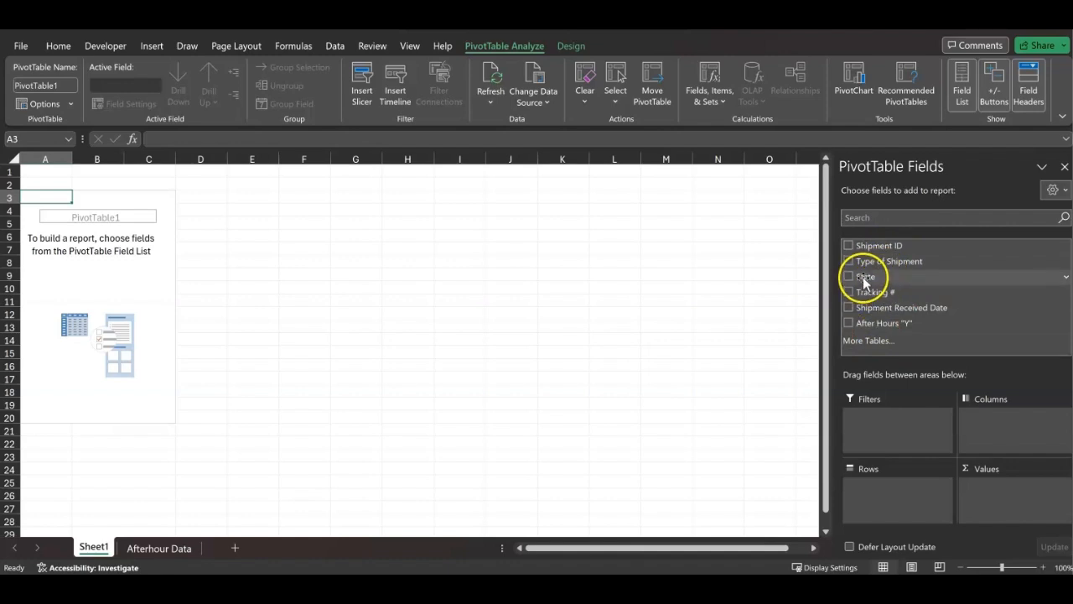
# Step: Lay out the PivotTable with State as rows, Count of State as values and After Hours "Y" as the report filter
pyautogui.moveTo(864, 281); pyautogui.dragTo(878, 492)
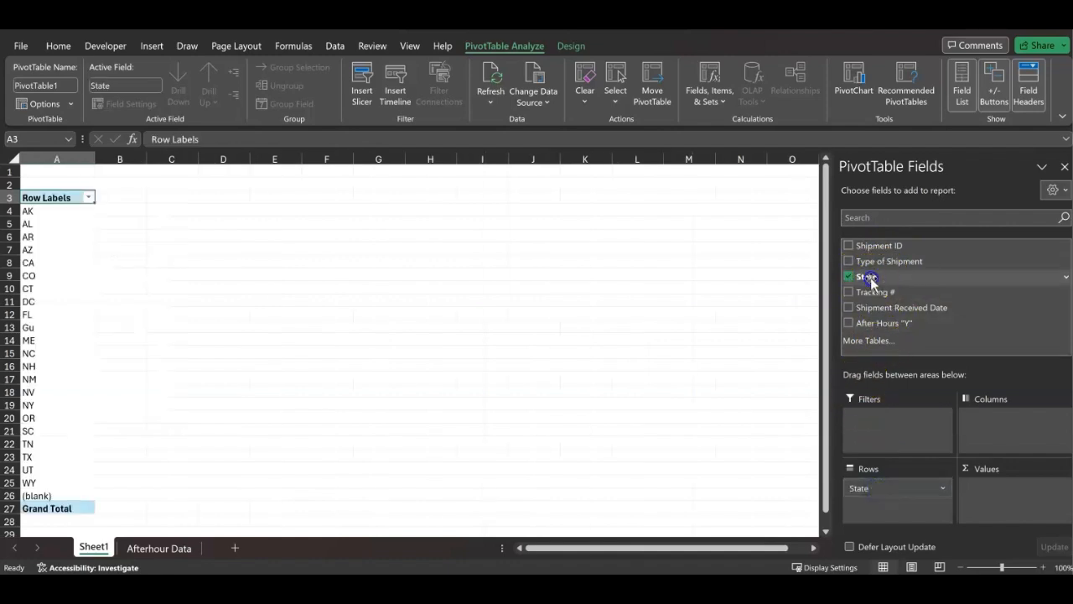
pyautogui.moveTo(869, 281); pyautogui.dragTo(995, 503)
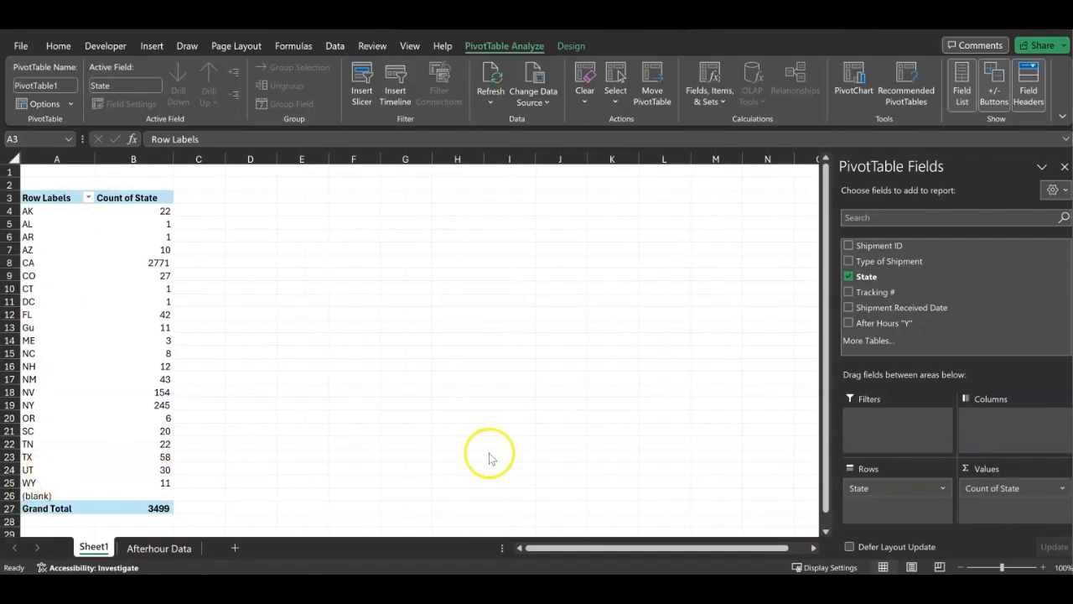
pyautogui.click(878, 328)
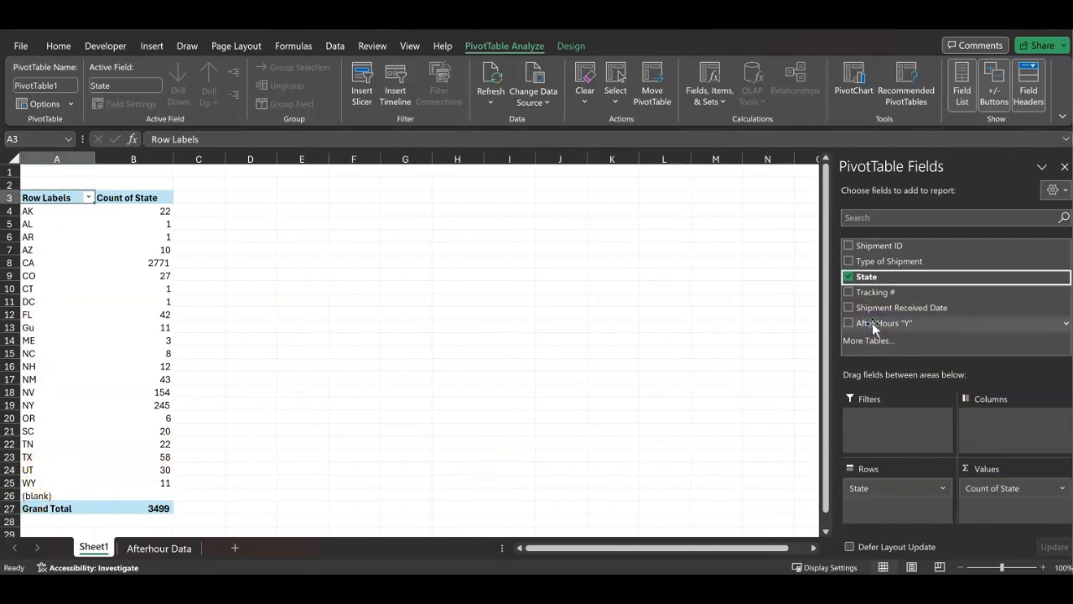
pyautogui.moveTo(874, 328); pyautogui.dragTo(866, 324)
pyautogui.moveTo(867, 367); pyautogui.dragTo(892, 426)
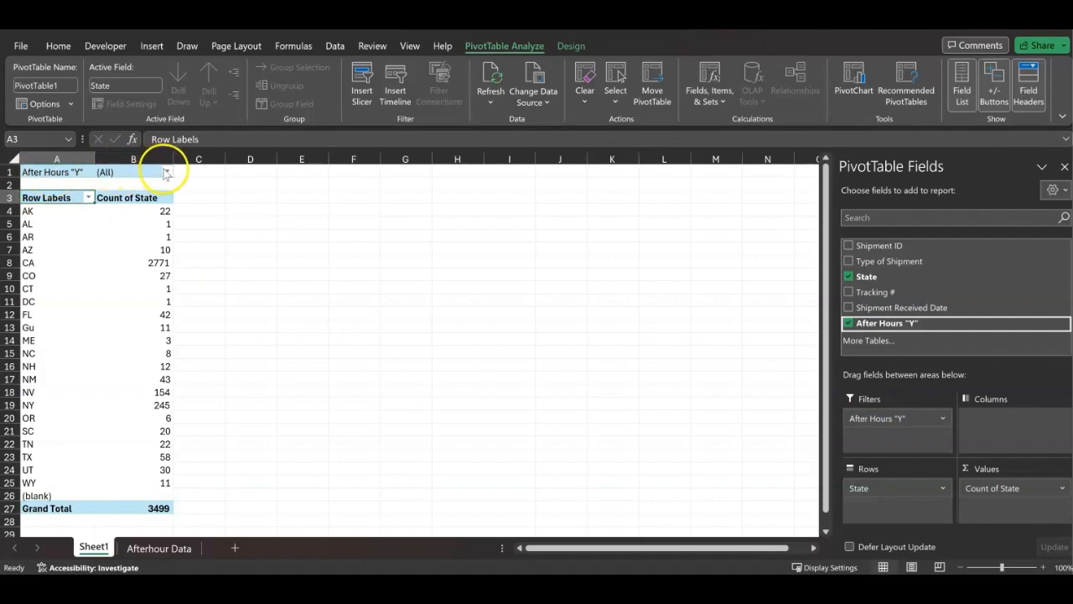
# Step: Filter the PivotTable's After Hours "Y" field to show only the Y shipments
pyautogui.click(168, 173)
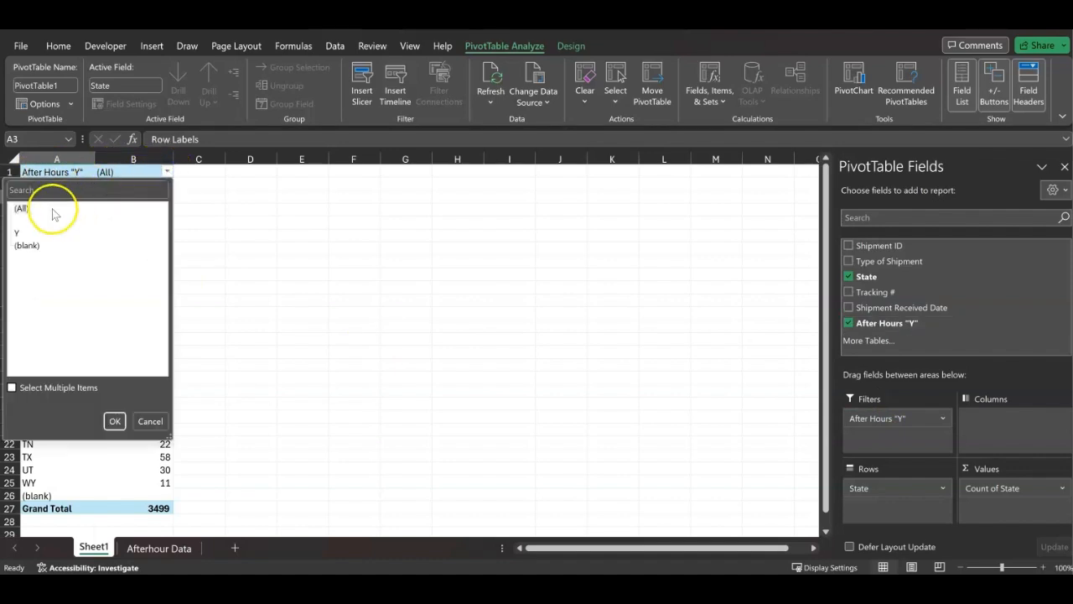
pyautogui.click(17, 232)
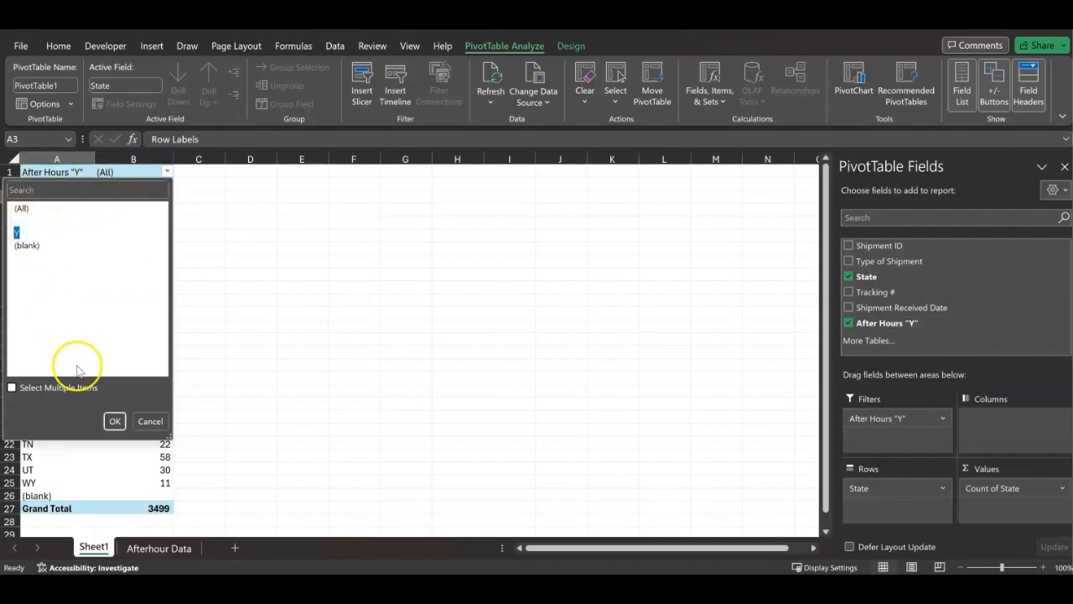
pyautogui.click(111, 420)
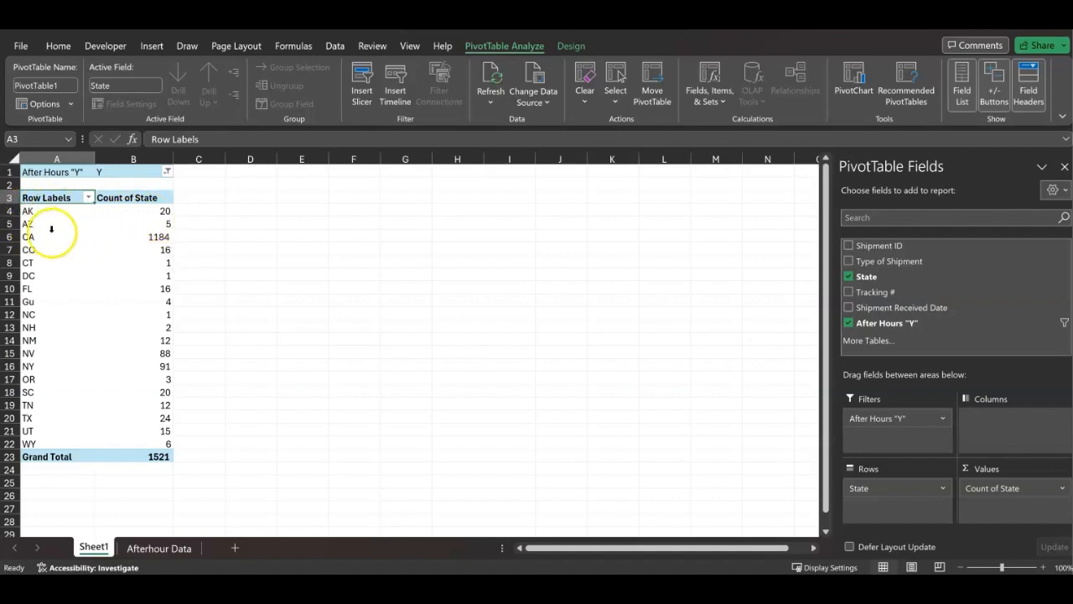
# Step: Examine the NV row of the state counts and return to the received dates on the Afterhour Data sheet
pyautogui.click(8, 353)
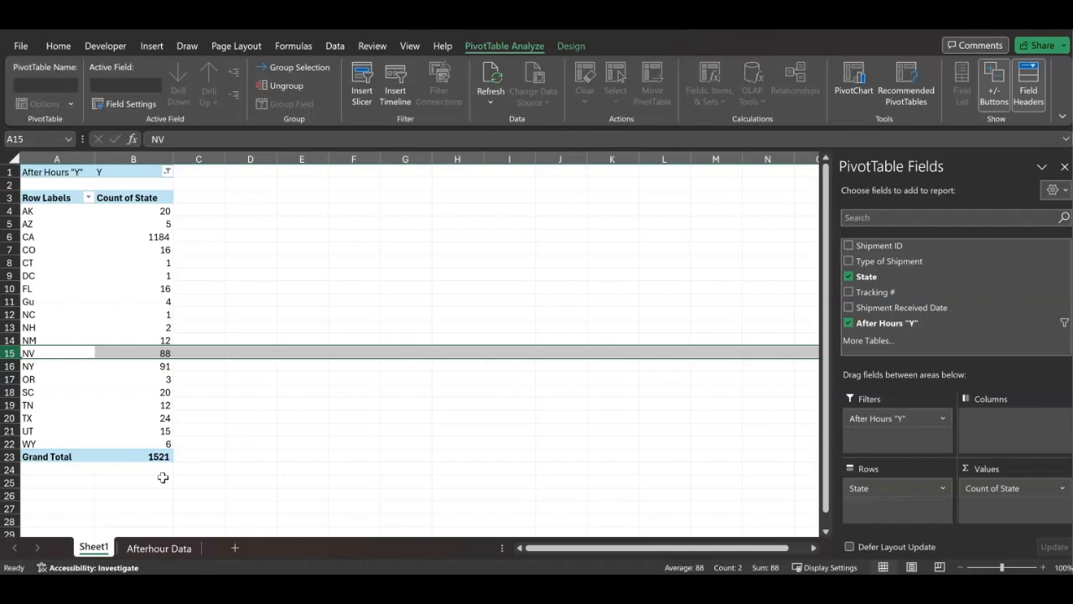
pyautogui.click(145, 548)
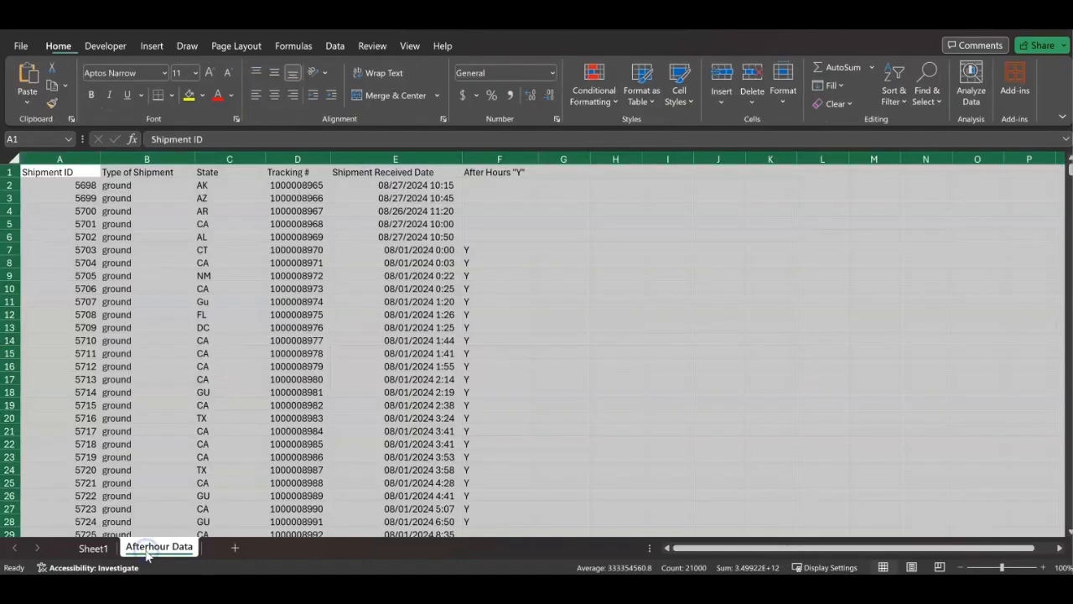
pyautogui.click(403, 354)
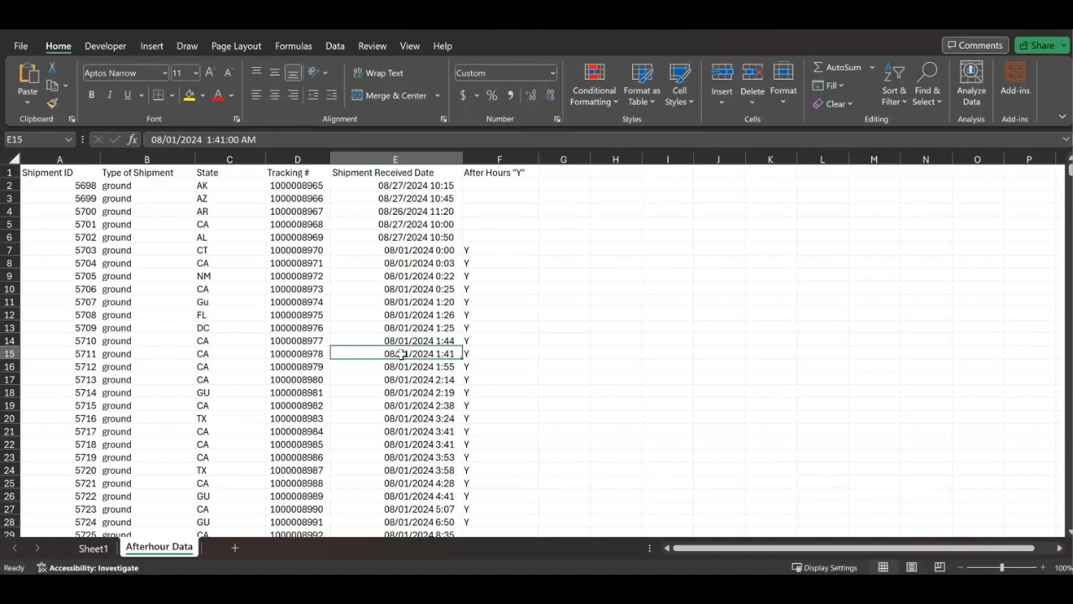